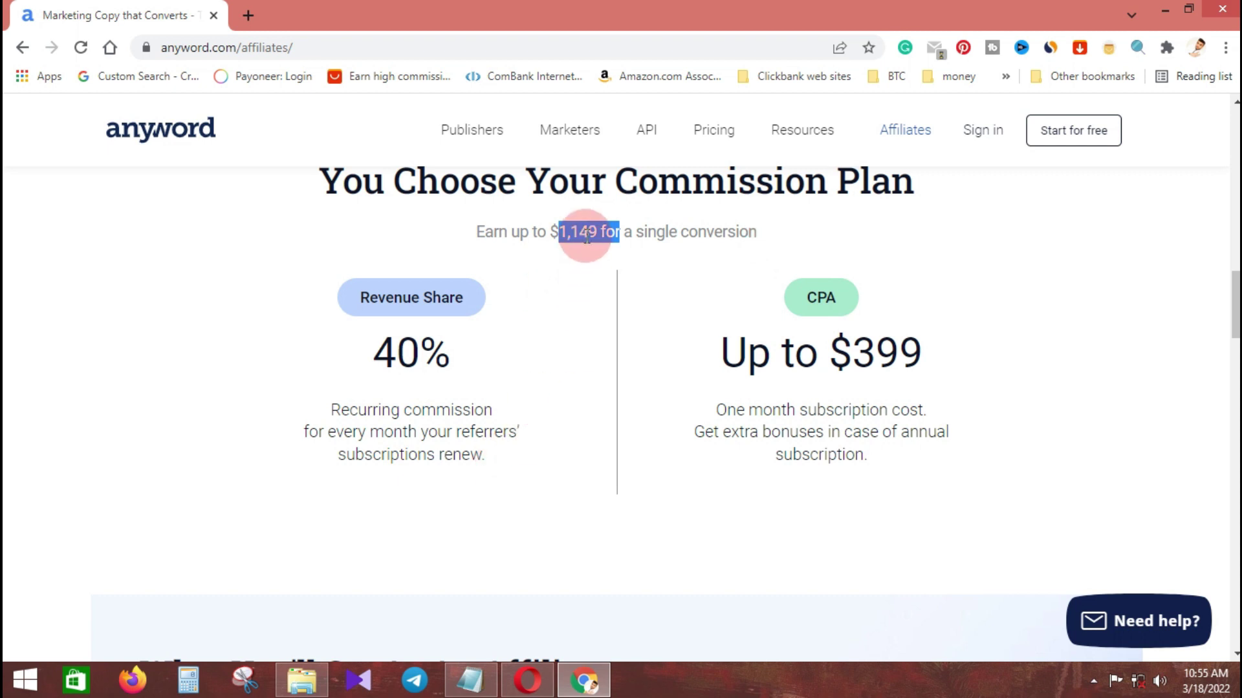
# Review the Anyword affiliate page's commission plans, affiliate benefits, partner video and FAQ questions, pausing the video
pyautogui.scroll(-1, 686, 240)
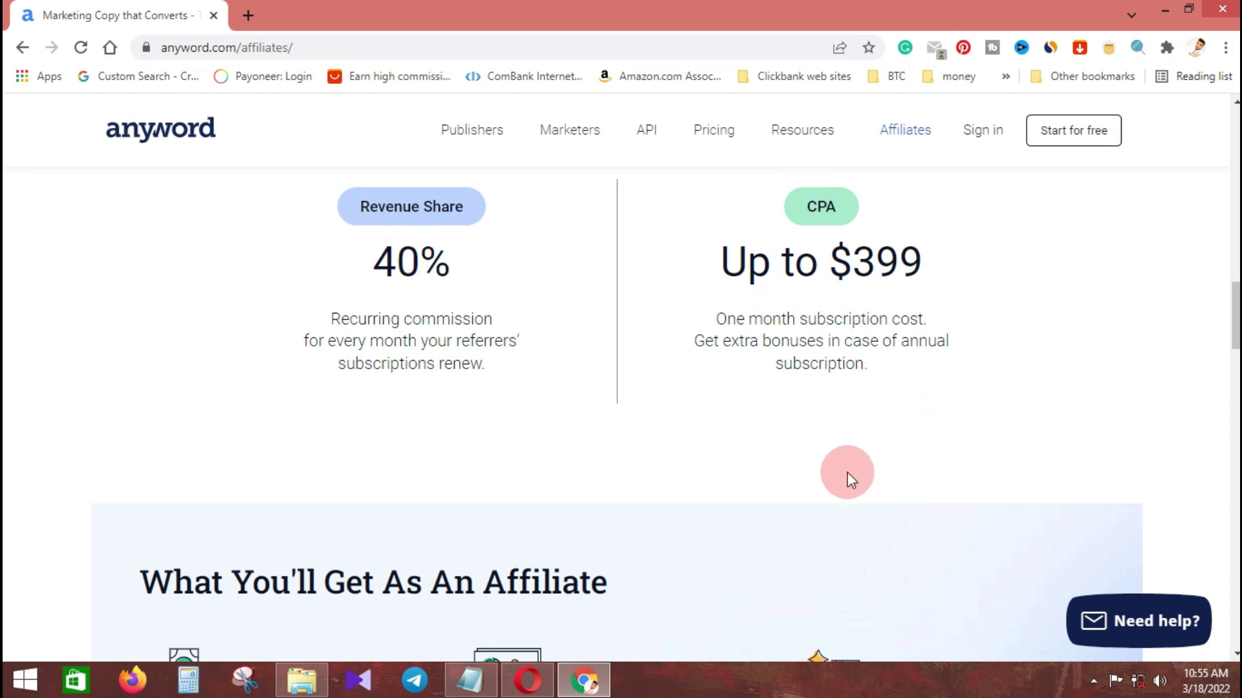
pyautogui.scroll(-4, 847, 473)
pyautogui.scroll(-7, 931, 433)
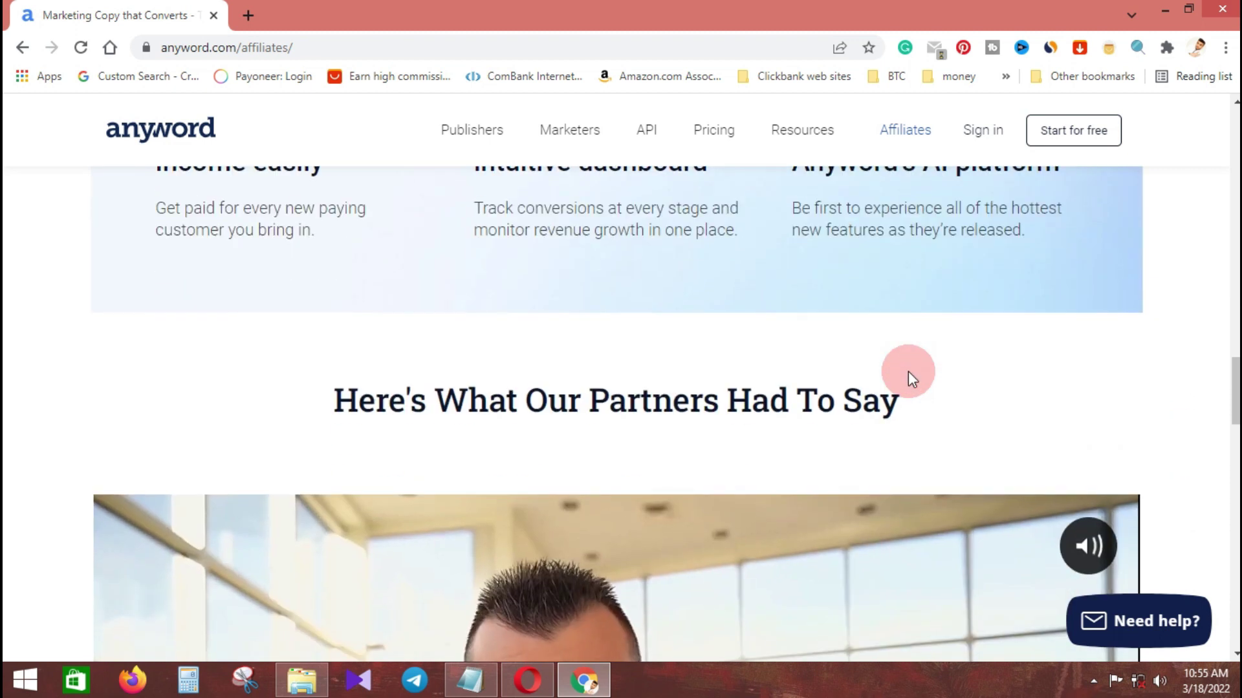
pyautogui.scroll(-8, 1039, 402)
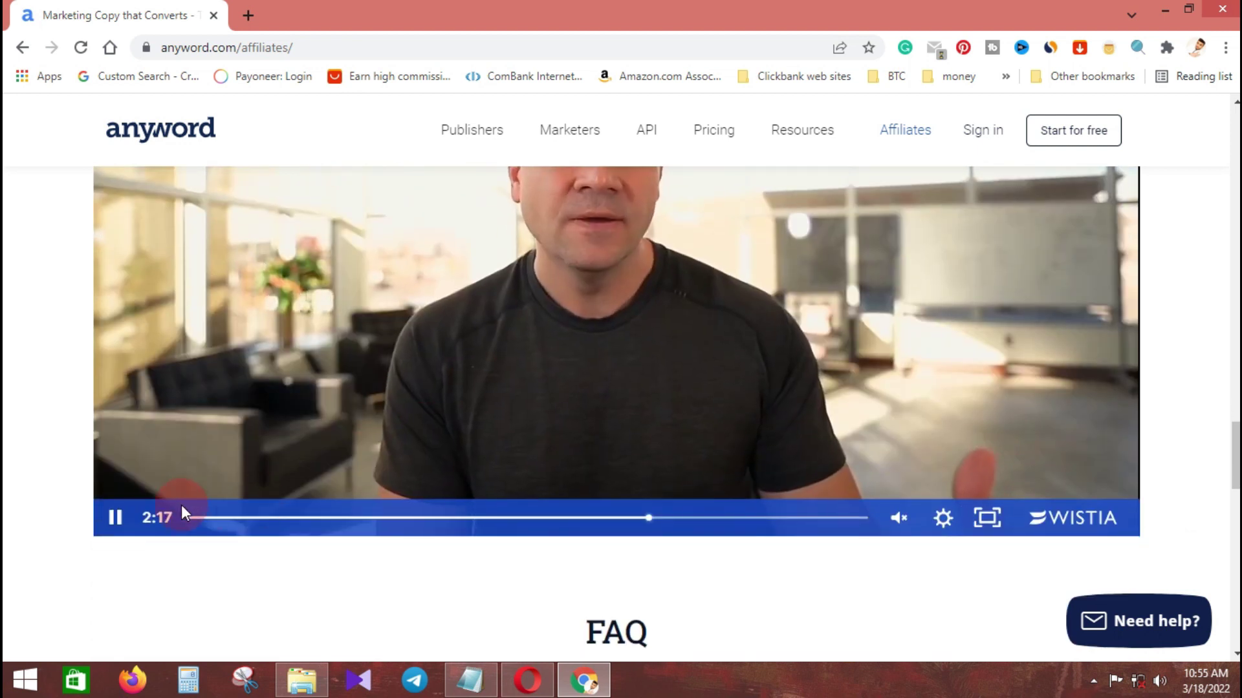
pyautogui.click(113, 518)
pyautogui.scroll(-5, 359, 266)
pyautogui.scroll(-8, 409, 285)
pyautogui.scroll(5, 465, 305)
pyautogui.scroll(1, 280, 362)
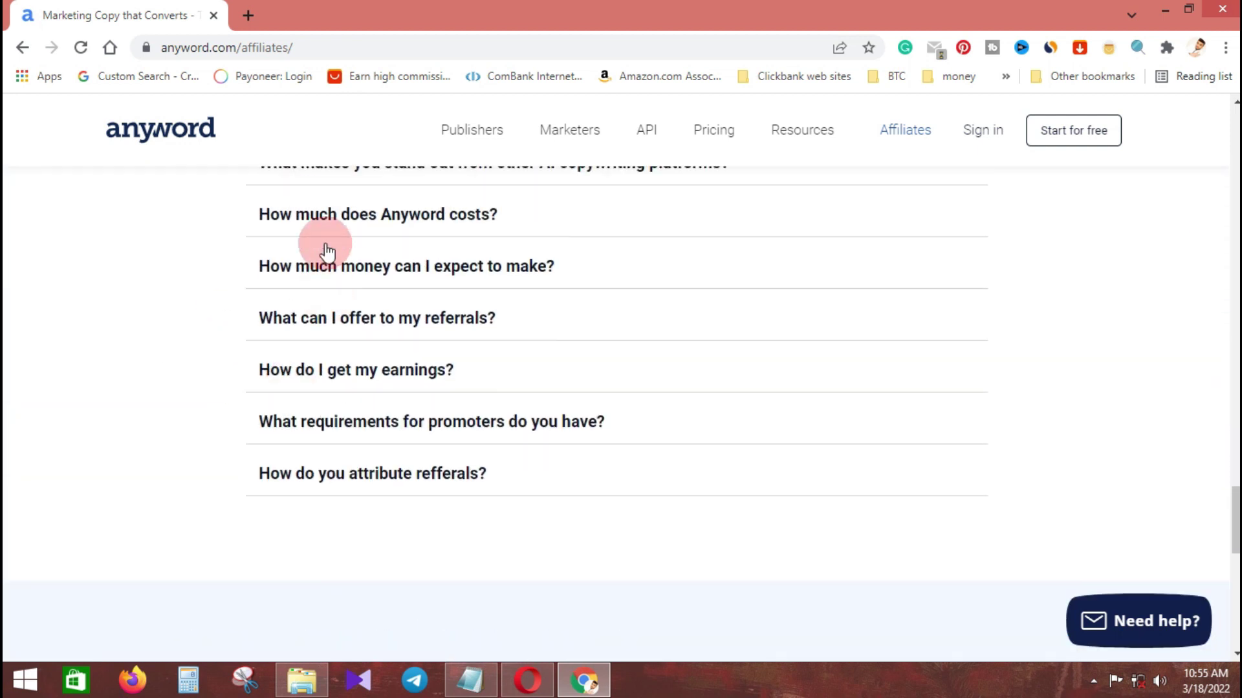
pyautogui.scroll(1, 414, 381)
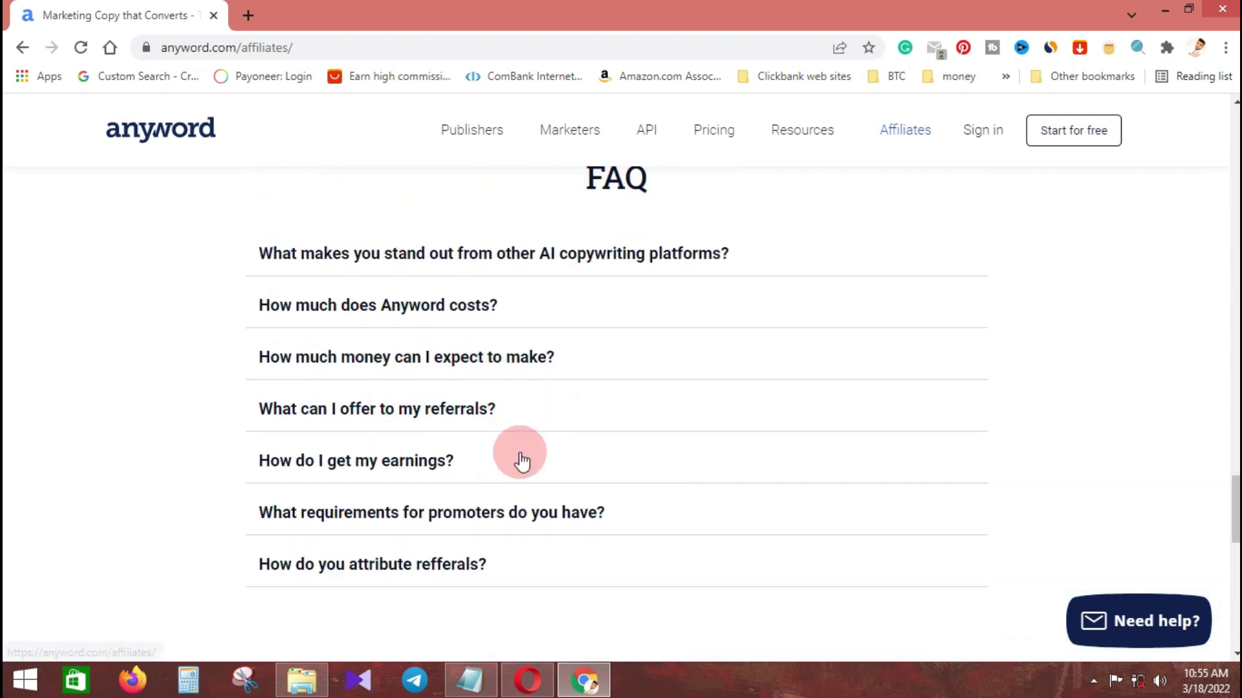
pyautogui.scroll(-2, 776, 517)
pyautogui.scroll(-4, 774, 510)
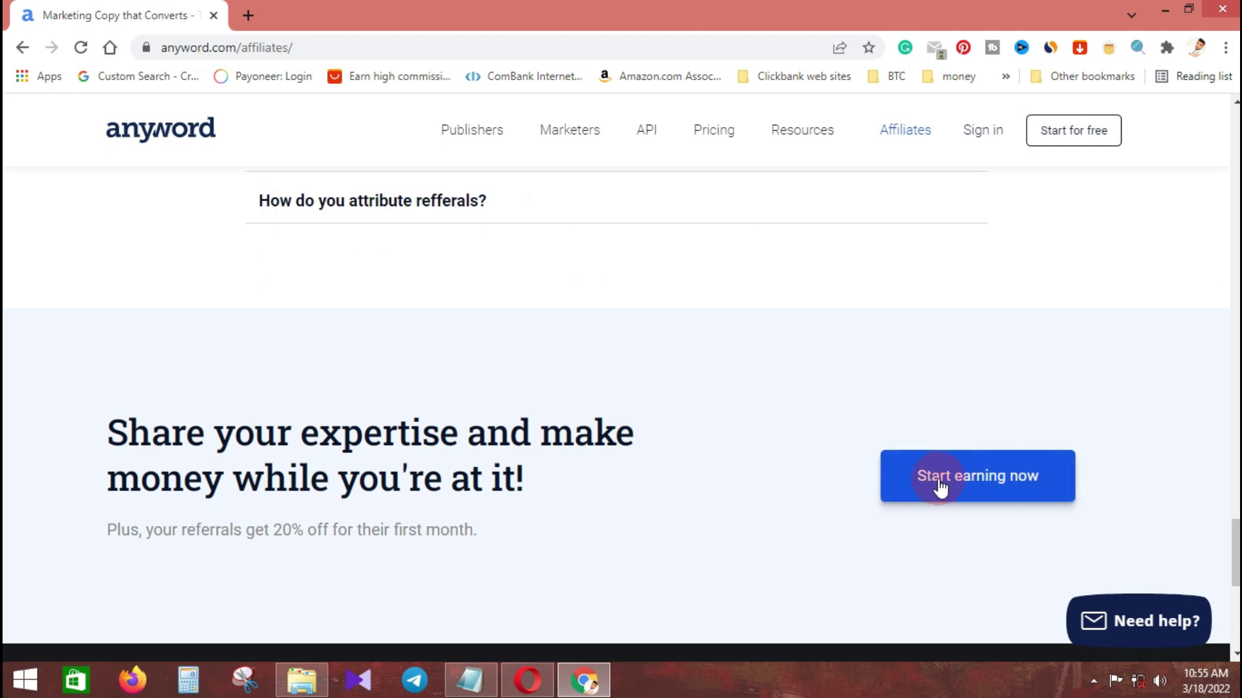
# Open the Anyword affiliate sign-up form, close the original affiliate page and review the form's fields and agreement options
pyautogui.click(1032, 502)
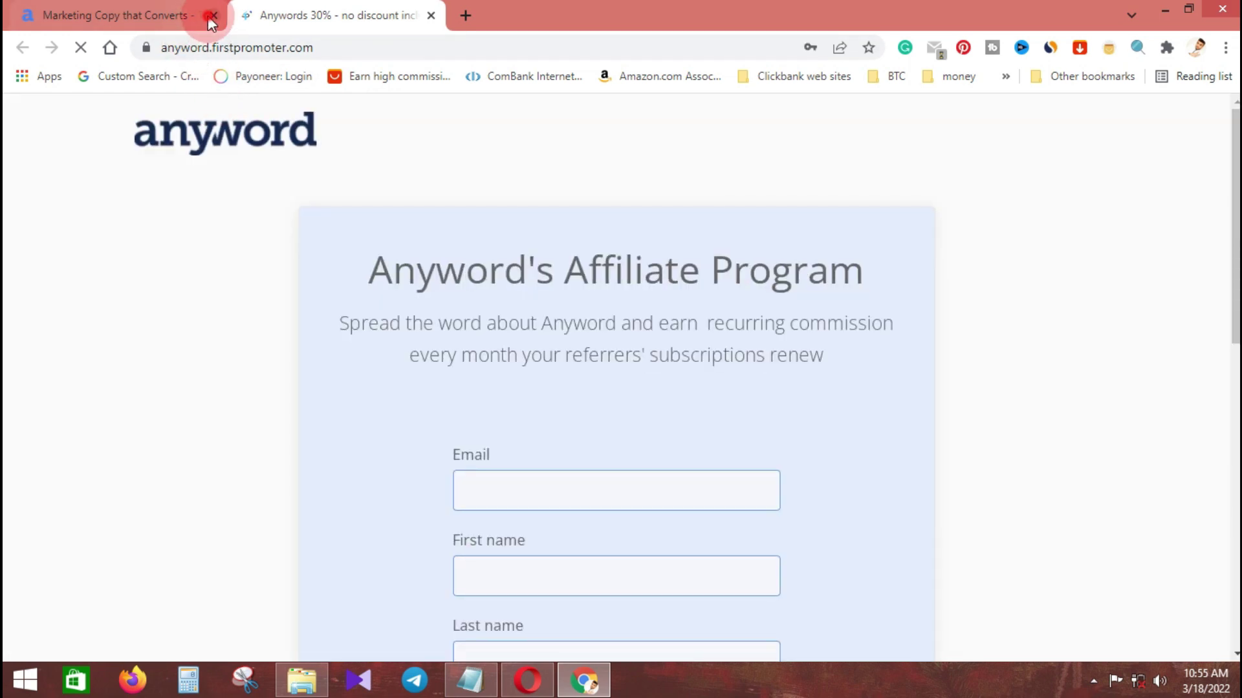
pyautogui.click(212, 15)
pyautogui.scroll(-3, 434, 335)
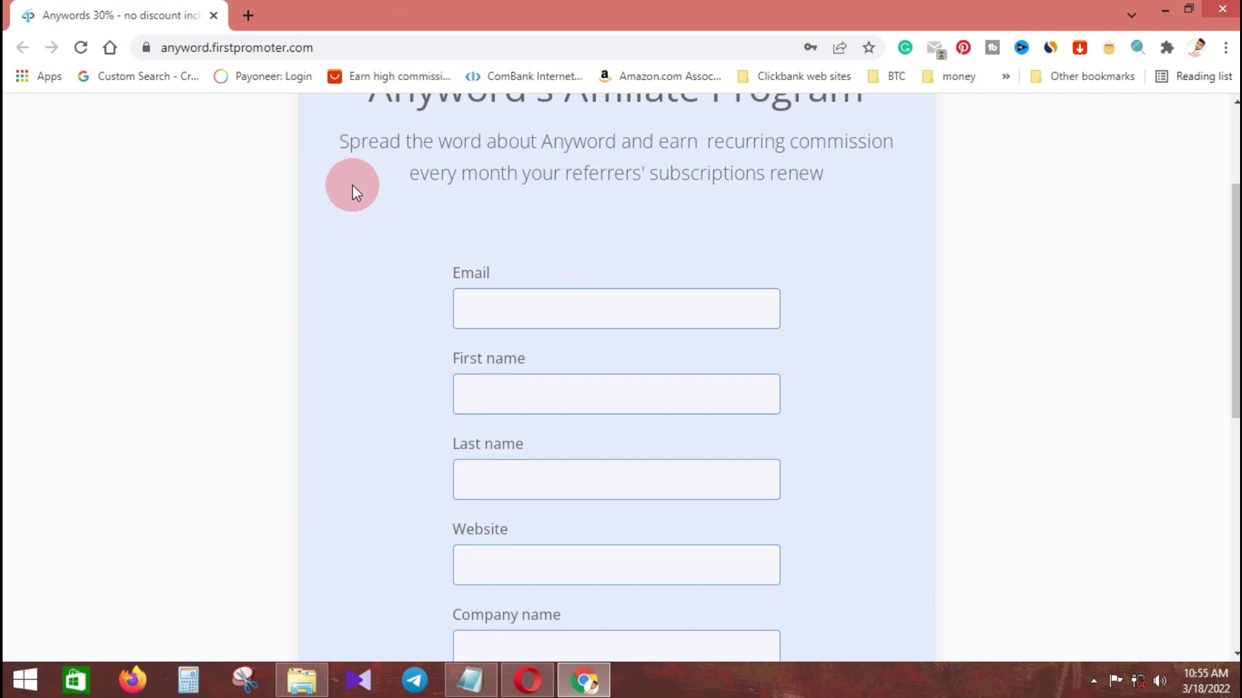
pyautogui.scroll(-3, 914, 180)
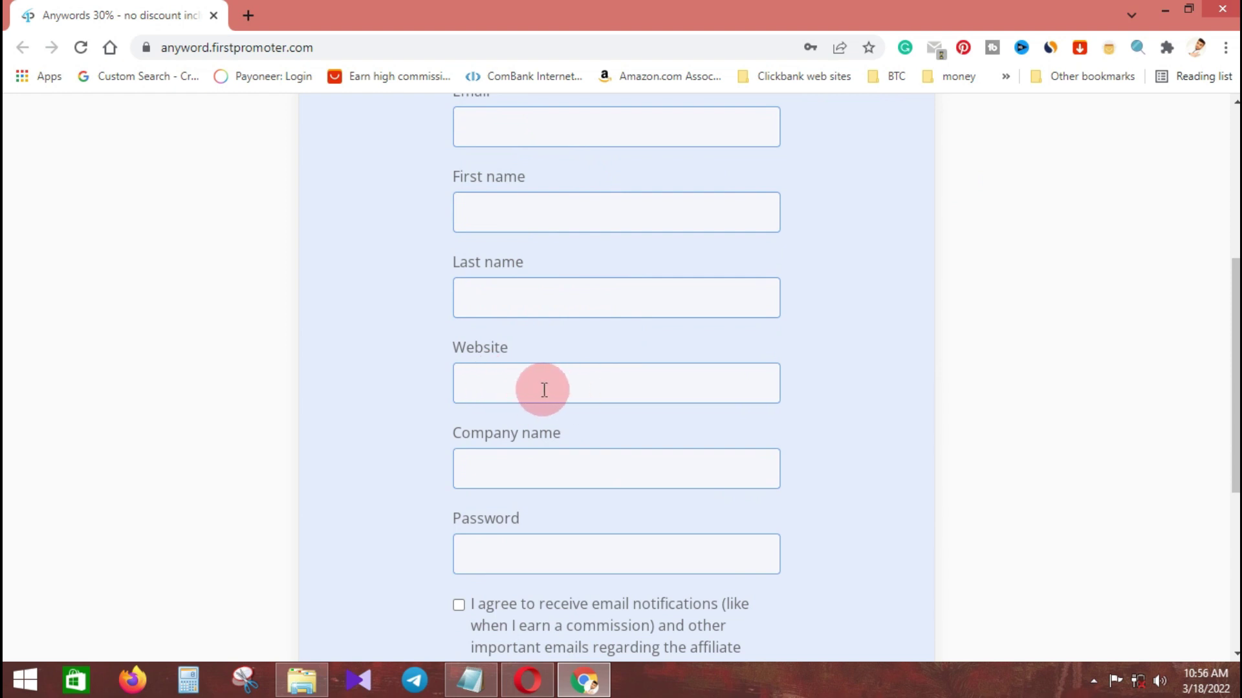
pyautogui.scroll(-1, 582, 401)
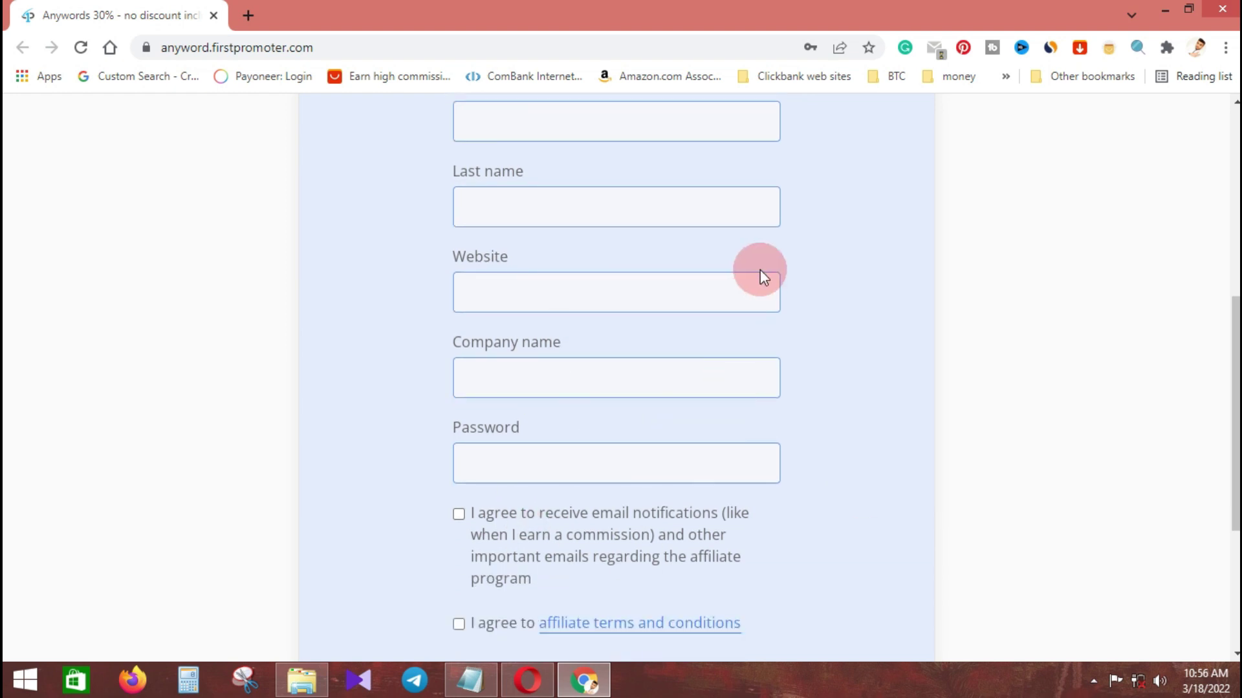
pyautogui.scroll(-1, 760, 272)
pyautogui.scroll(-2, 522, 394)
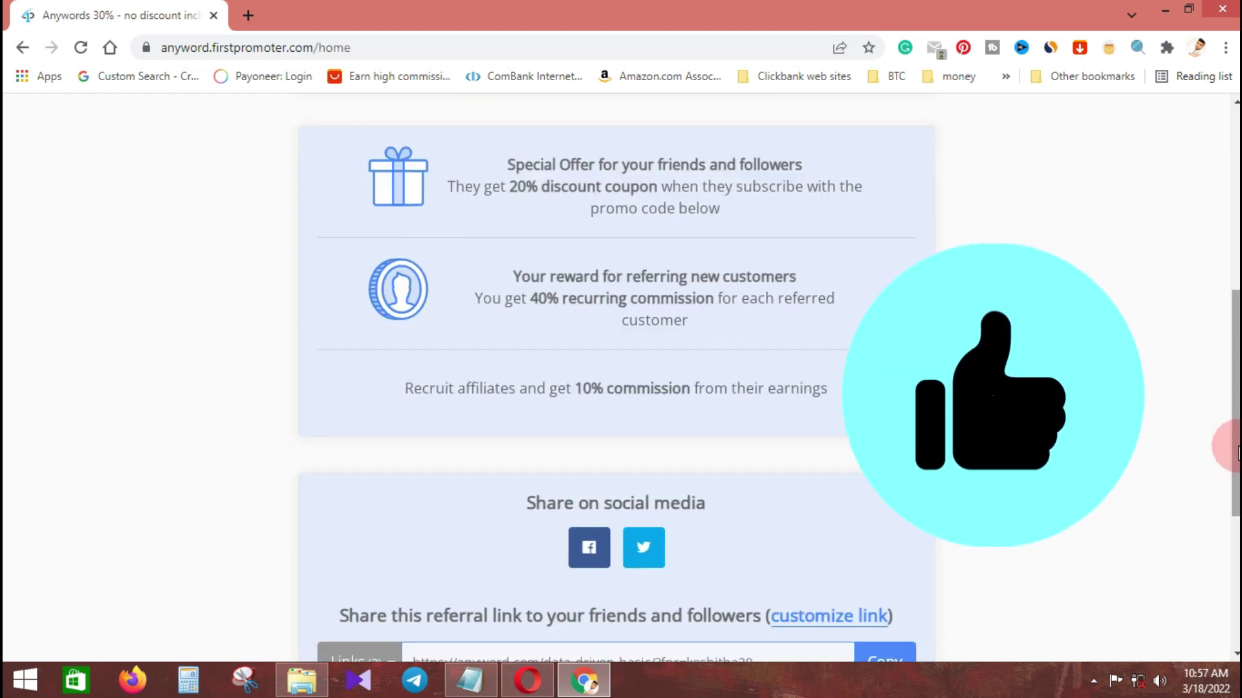
# Examine the affiliate dashboard's statistics, payout notice, follower offer and referral rewards
pyautogui.scroll(6, 1237, 445)
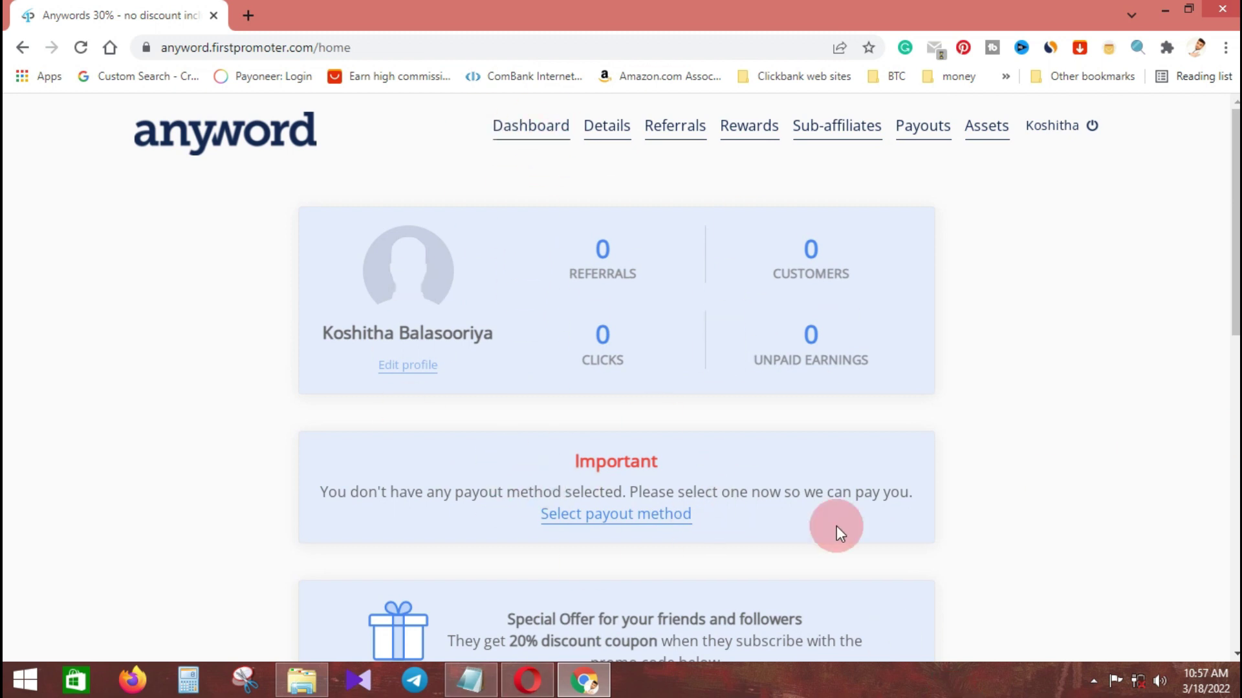
pyautogui.scroll(-6, 781, 457)
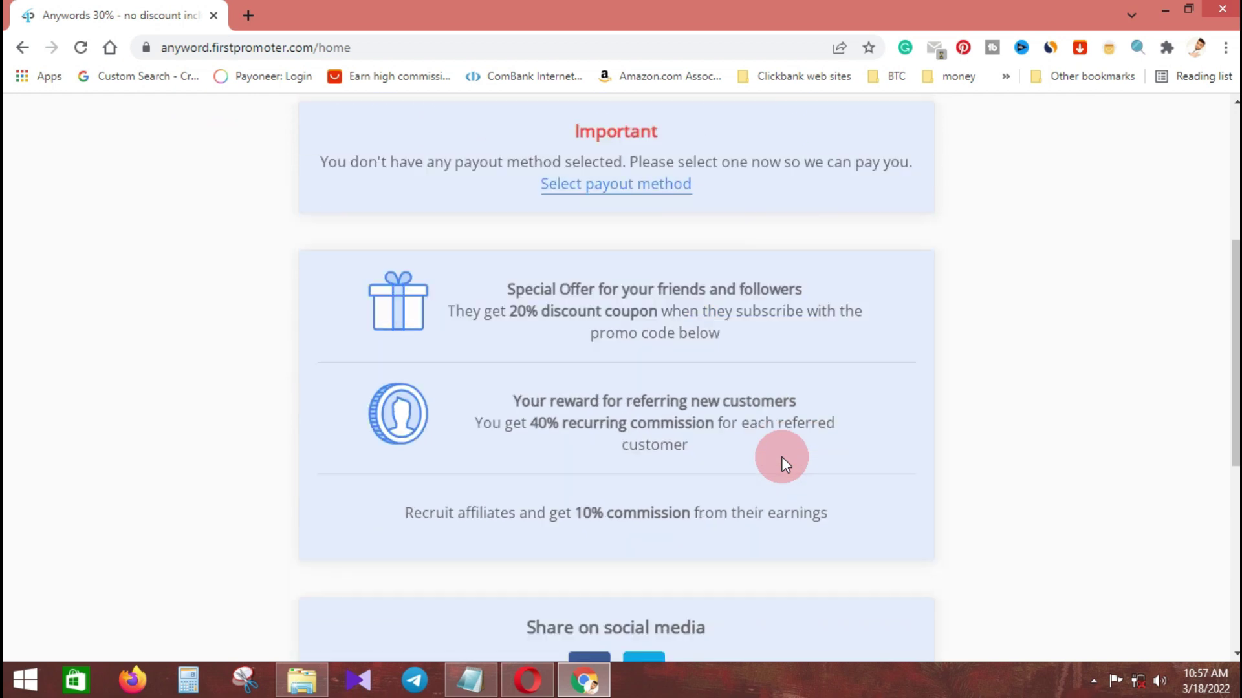
pyautogui.scroll(6, 858, 436)
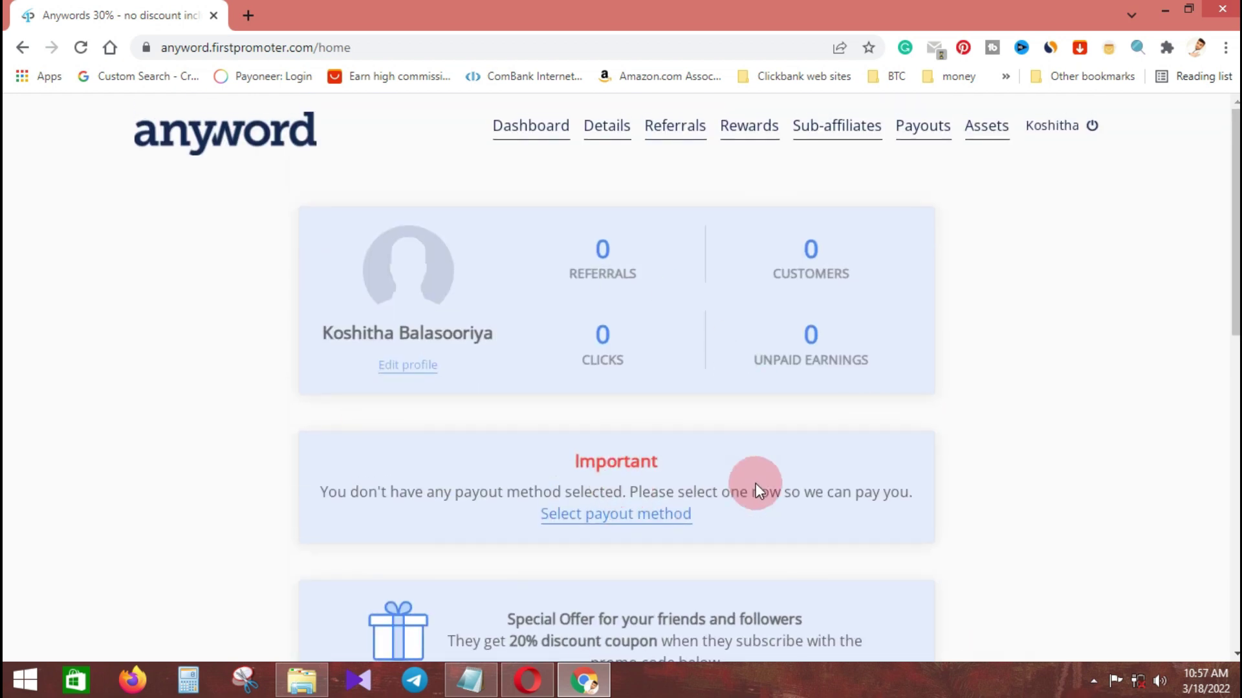
pyautogui.scroll(-3, 720, 474)
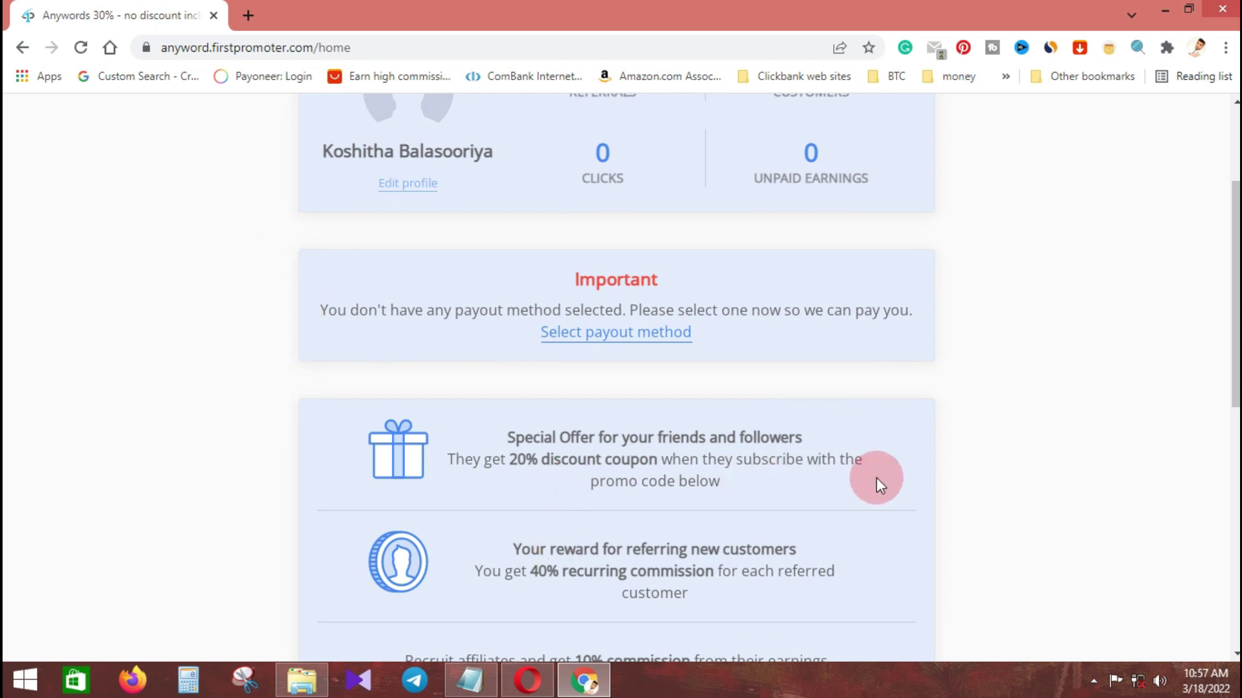
pyautogui.scroll(1, 661, 354)
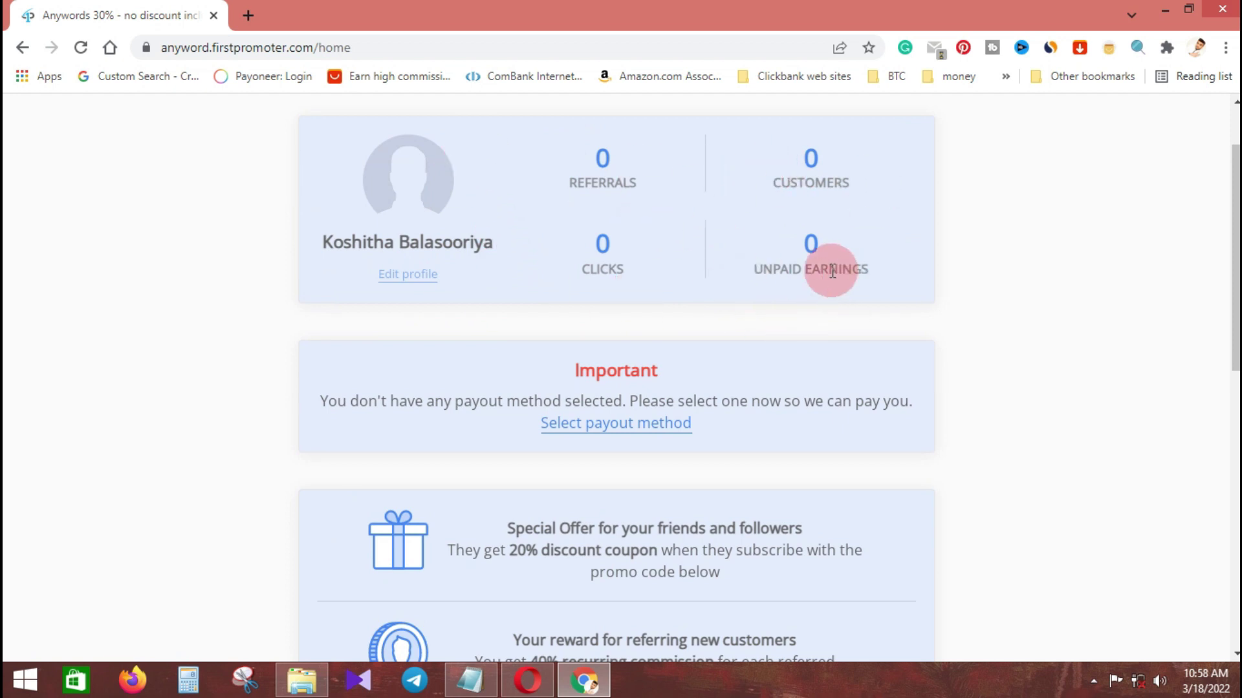
pyautogui.scroll(-2, 826, 305)
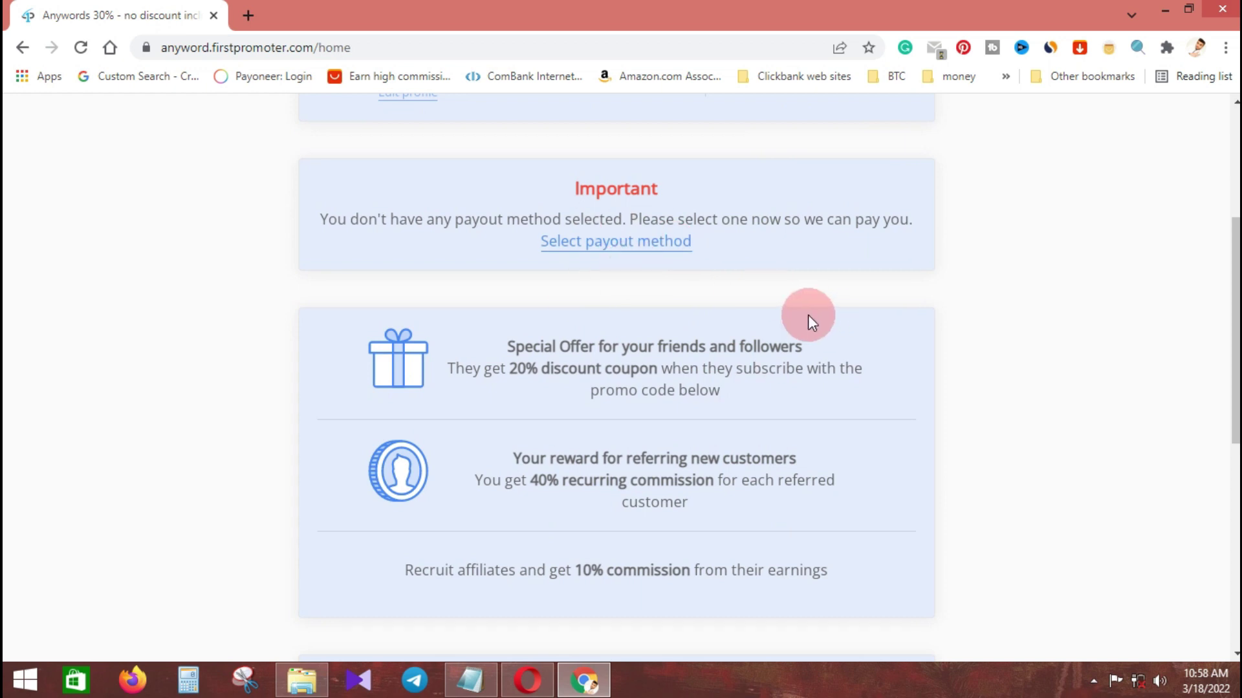
# Open the payout methods in a new tab, check PayPal's minimum payout and new-account form, and close the tab
pyautogui.rightClick(590, 254)
pyautogui.click(601, 257)
pyautogui.click(331, 8)
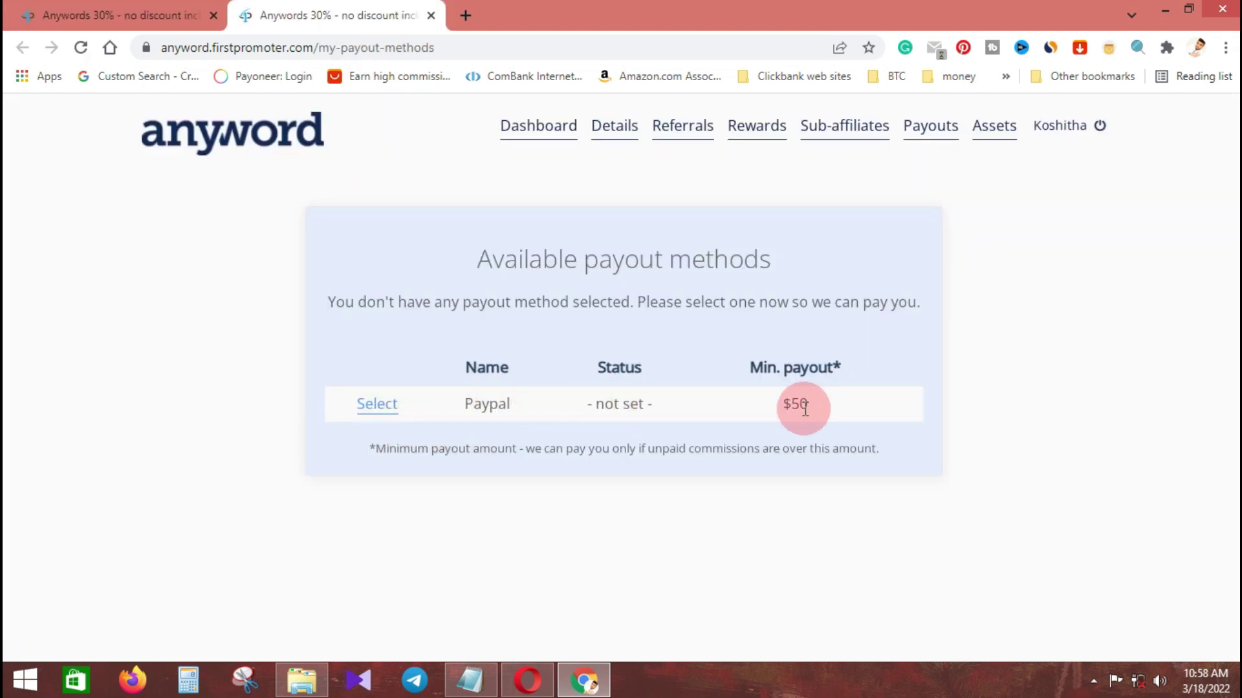
pyautogui.moveTo(780, 409); pyautogui.dragTo(825, 406)
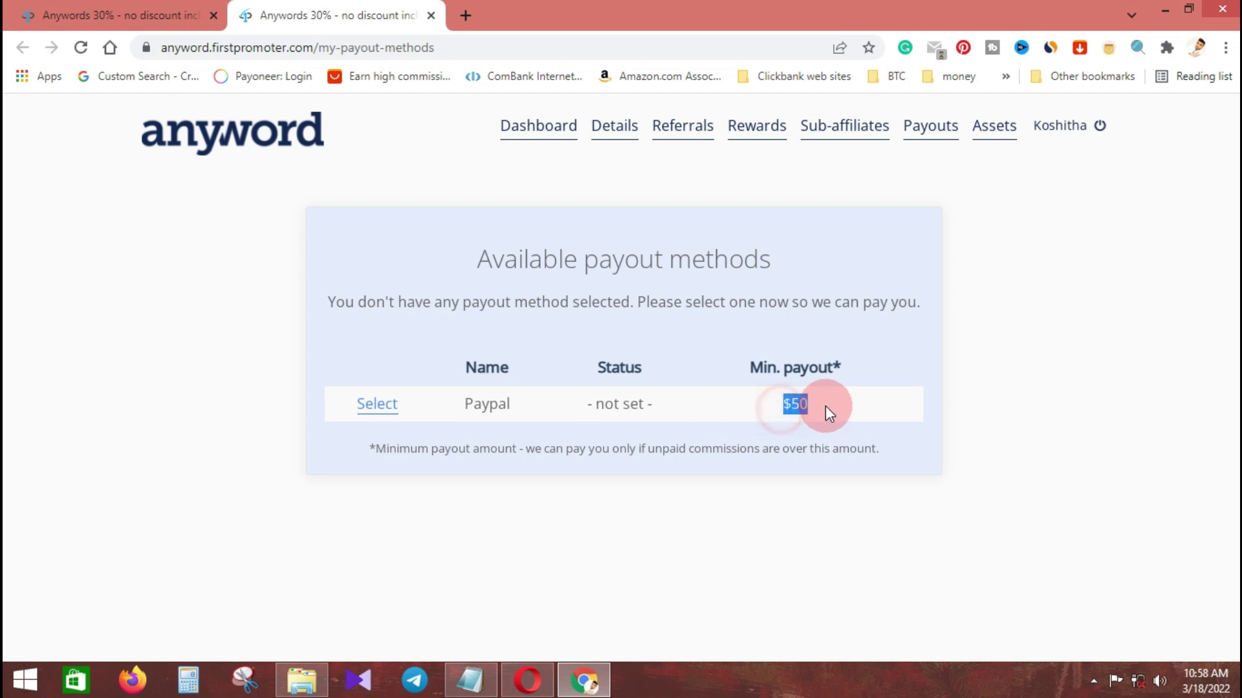
pyautogui.click(377, 419)
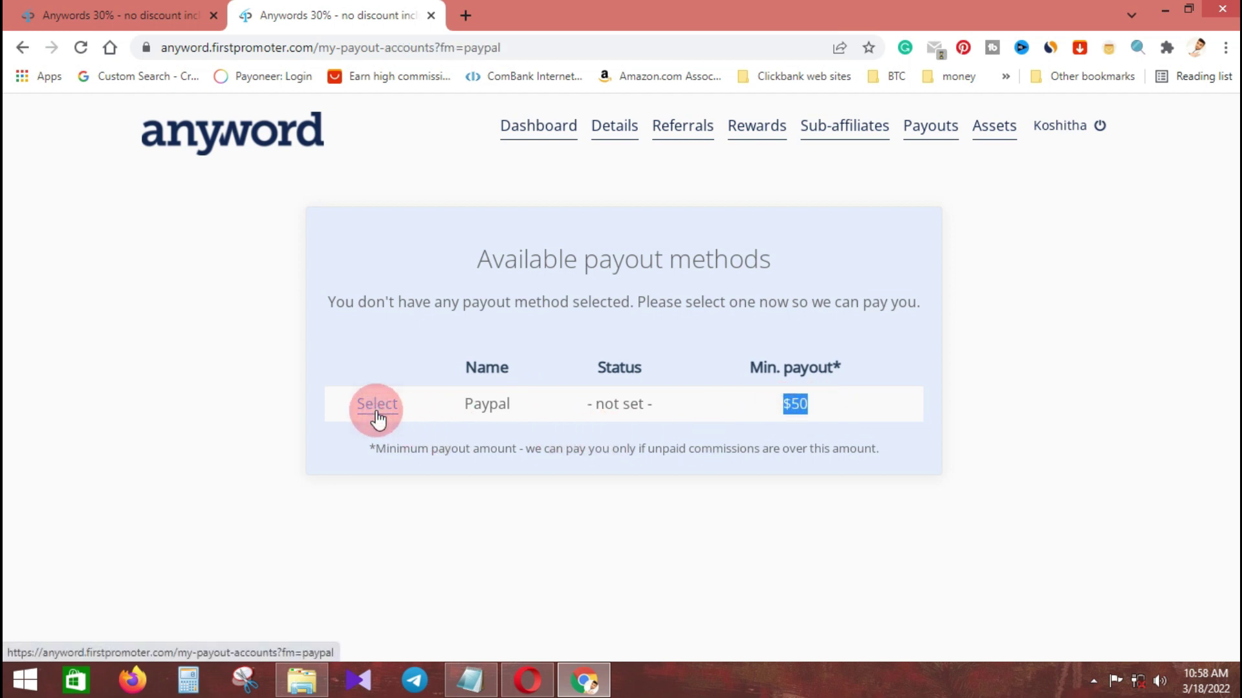
pyautogui.click(494, 353)
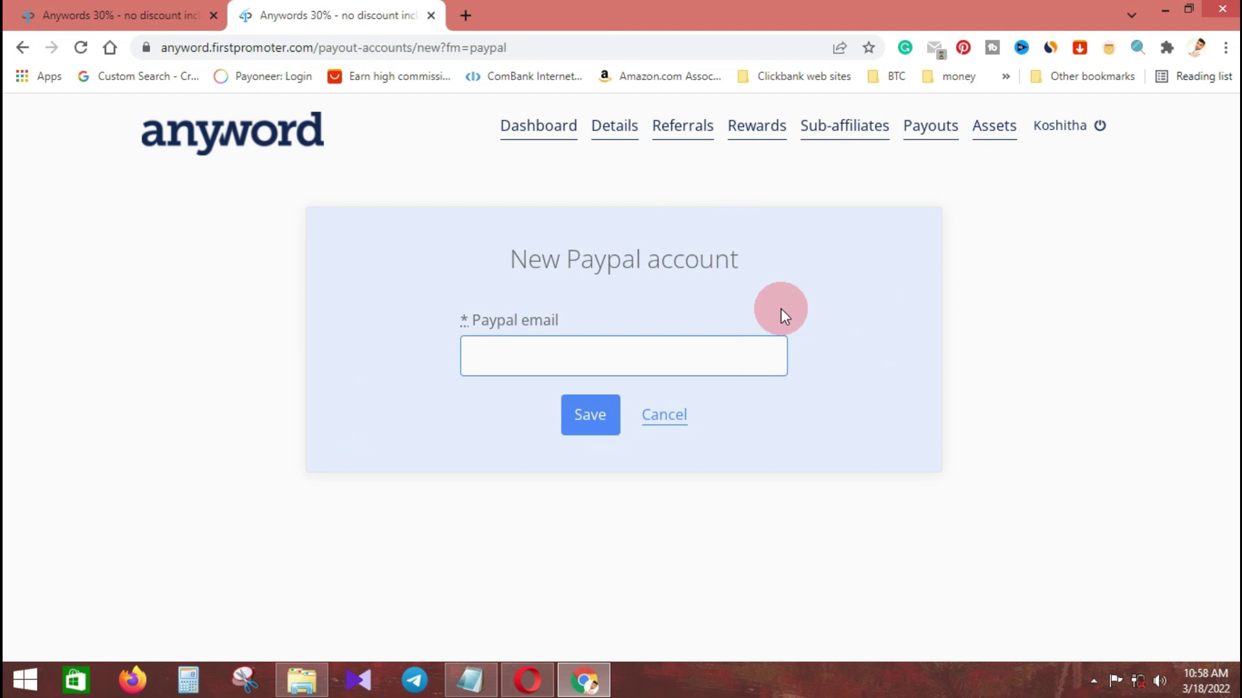
pyautogui.click(431, 16)
# Expand the list of available referral links on the dashboard and copy the default referral link
pyautogui.scroll(-3, 921, 278)
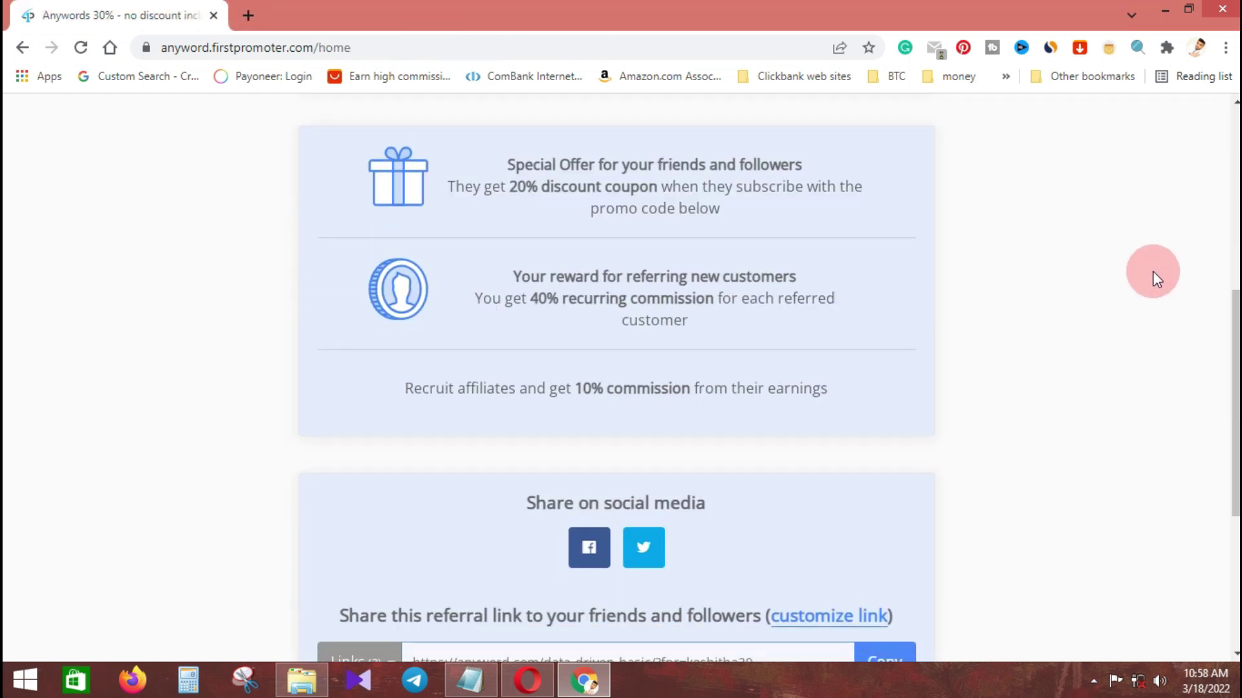
pyautogui.scroll(-5, 841, 510)
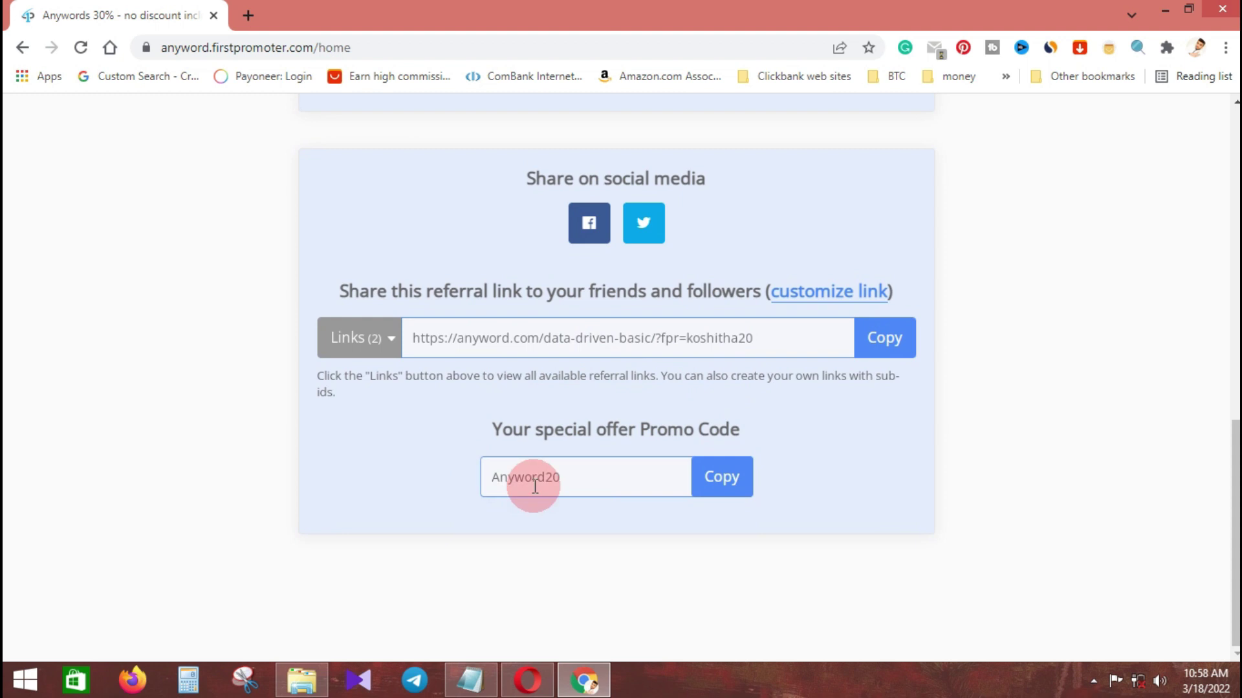
pyautogui.click(385, 337)
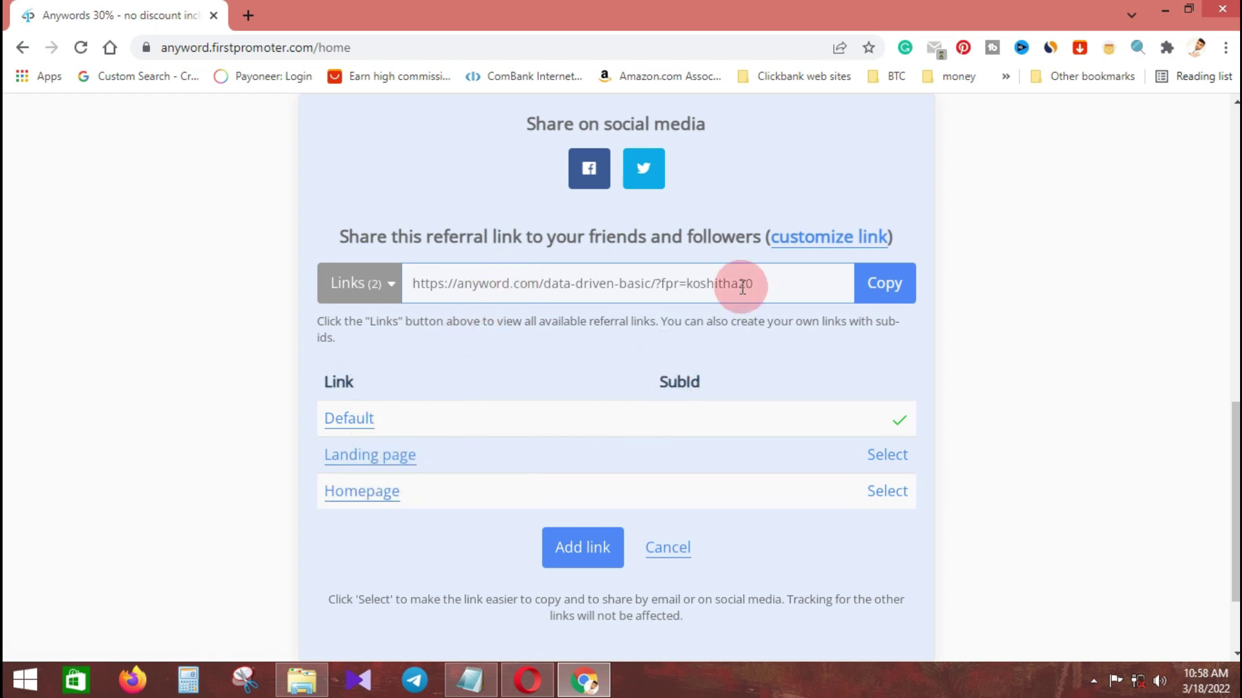
pyautogui.click(394, 283)
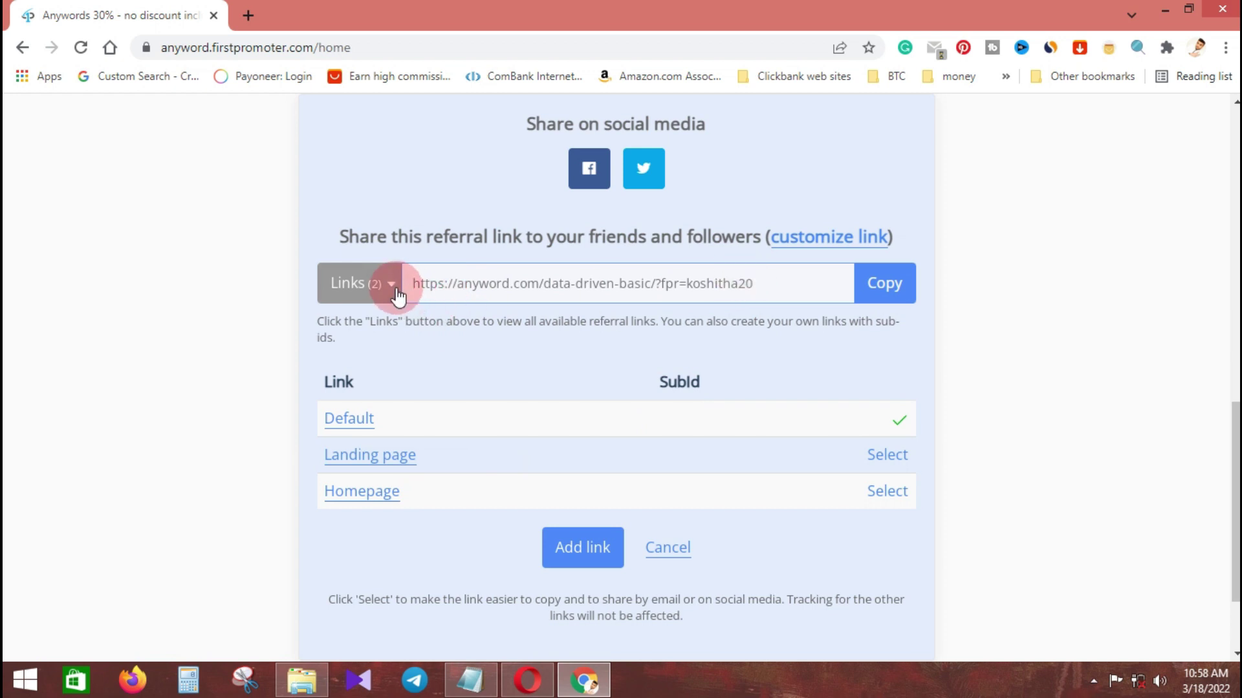
pyautogui.click(394, 337)
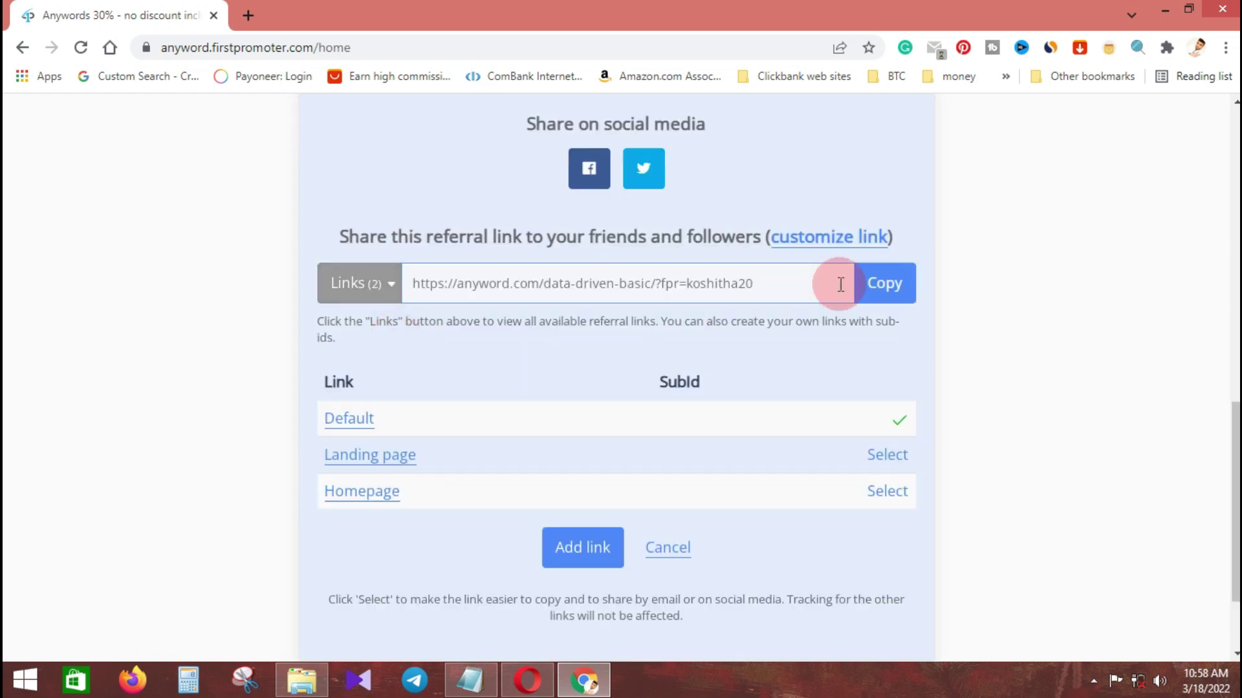
pyautogui.click(882, 284)
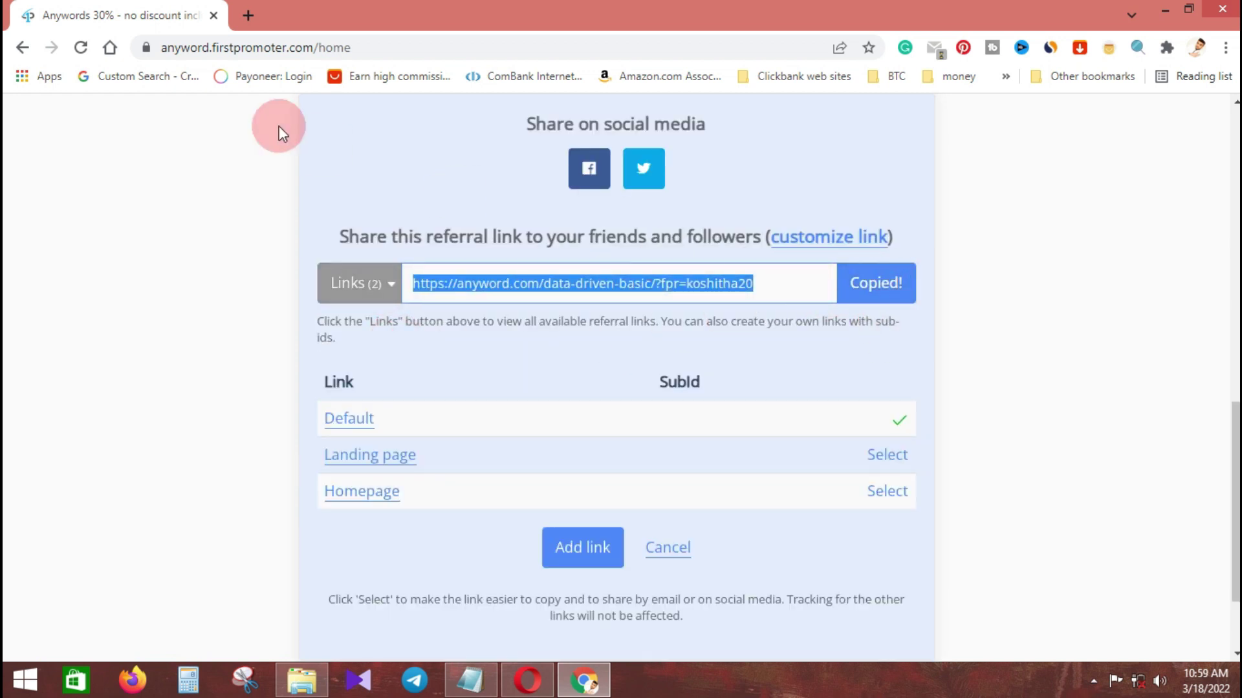
# Load the copied referral link in a new tab to check its landing page, and close that tab
pyautogui.click(243, 18)
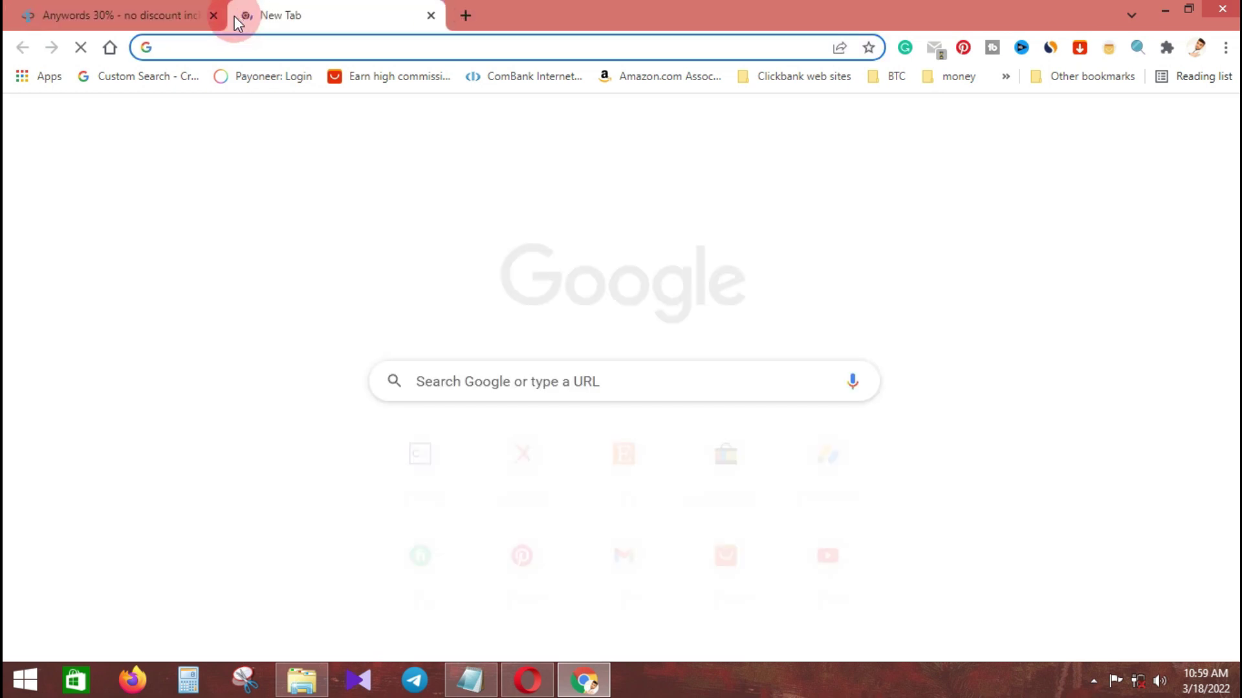
pyautogui.hotkey('ctrl', 'v')
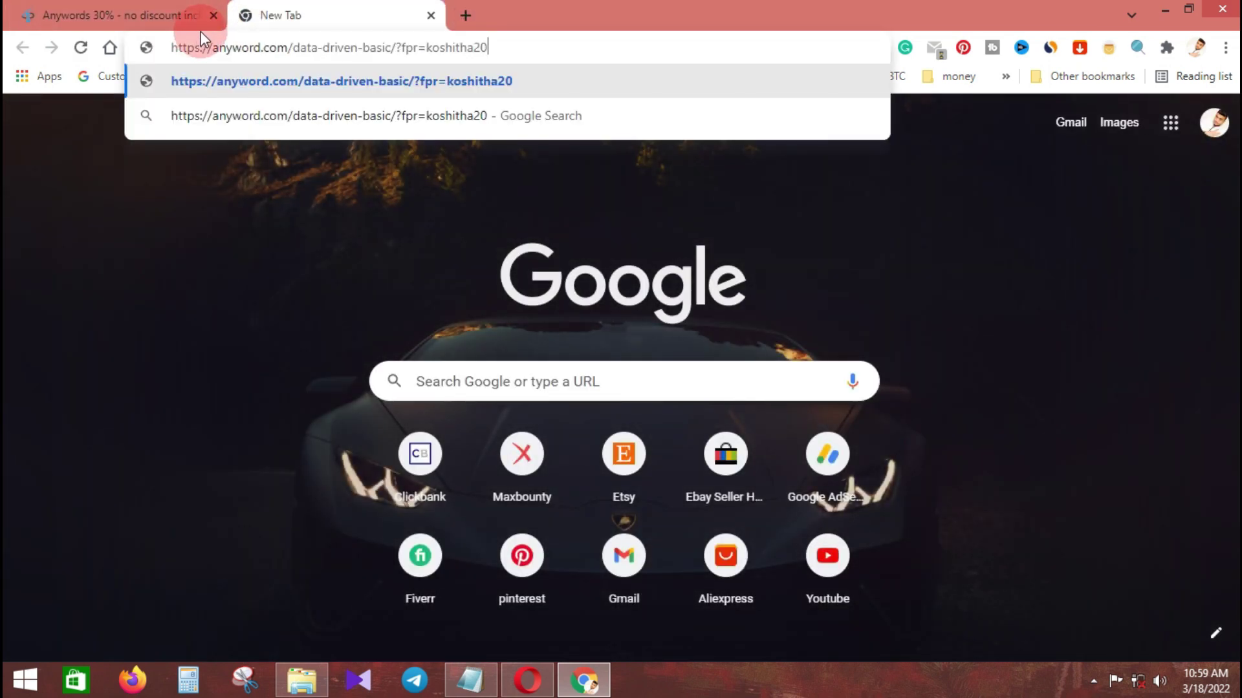
pyautogui.press('Return')
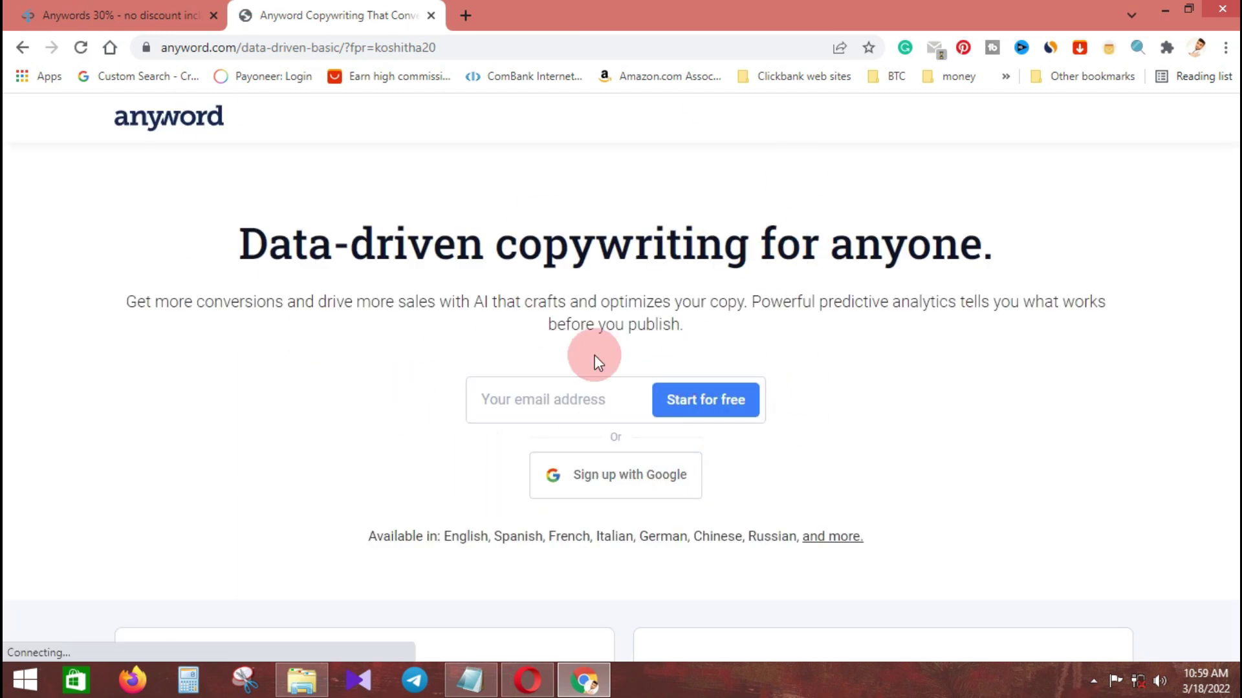
pyautogui.click(430, 15)
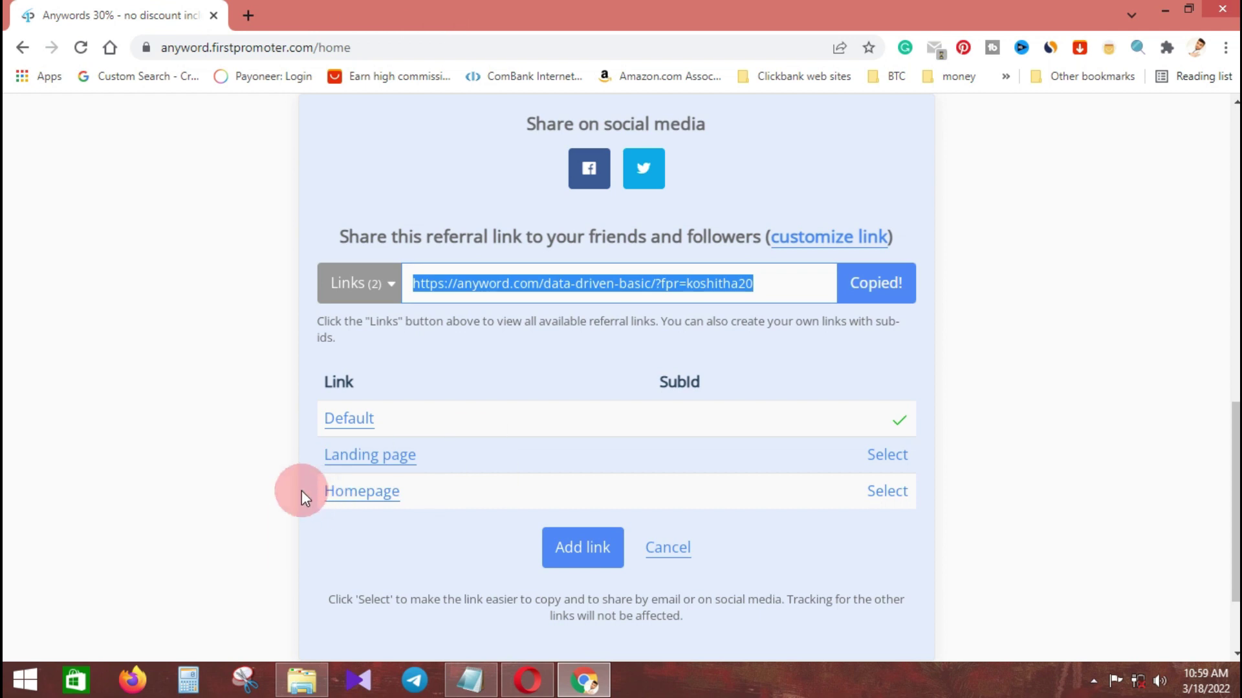
# Switch to the Opera browser window showing the Quora home page
pyautogui.scroll(4, 421, 278)
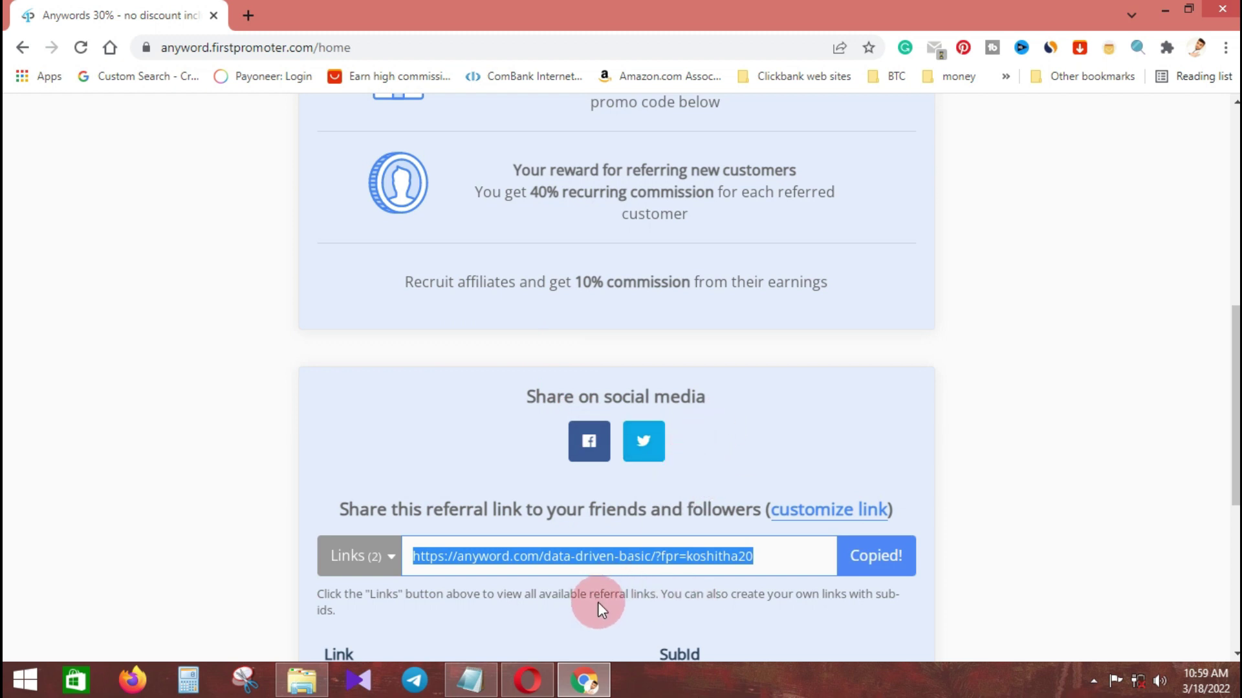
pyautogui.click(532, 680)
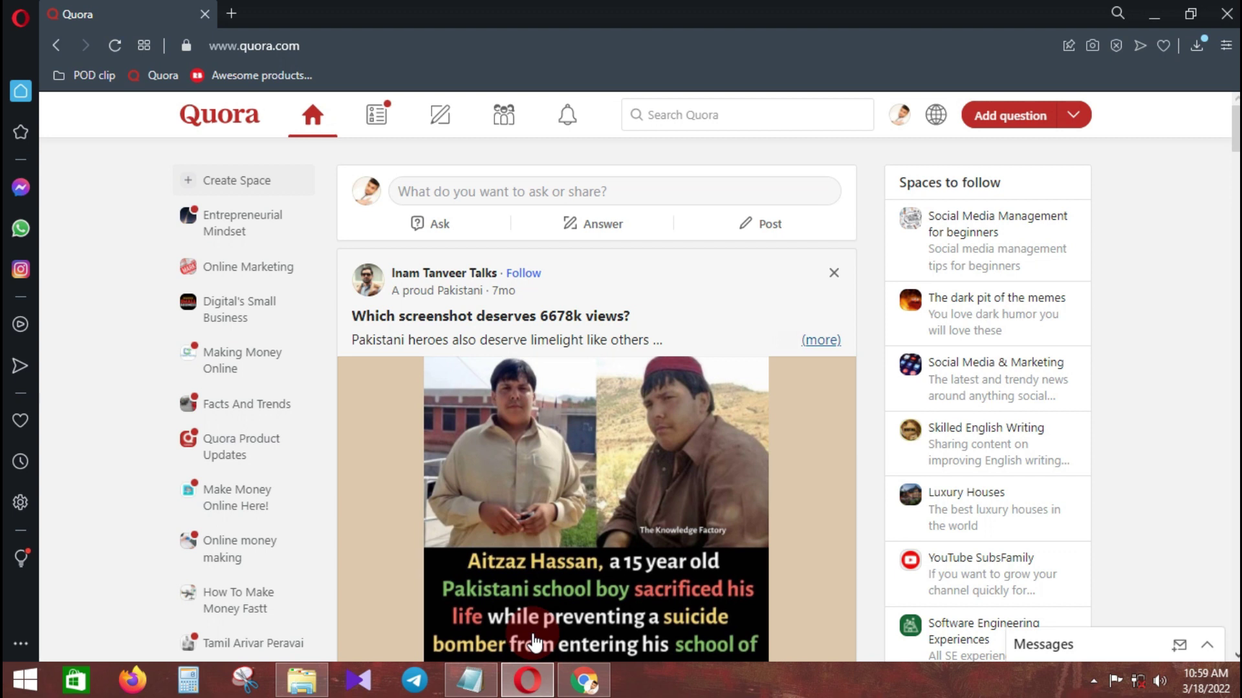
pyautogui.click(679, 103)
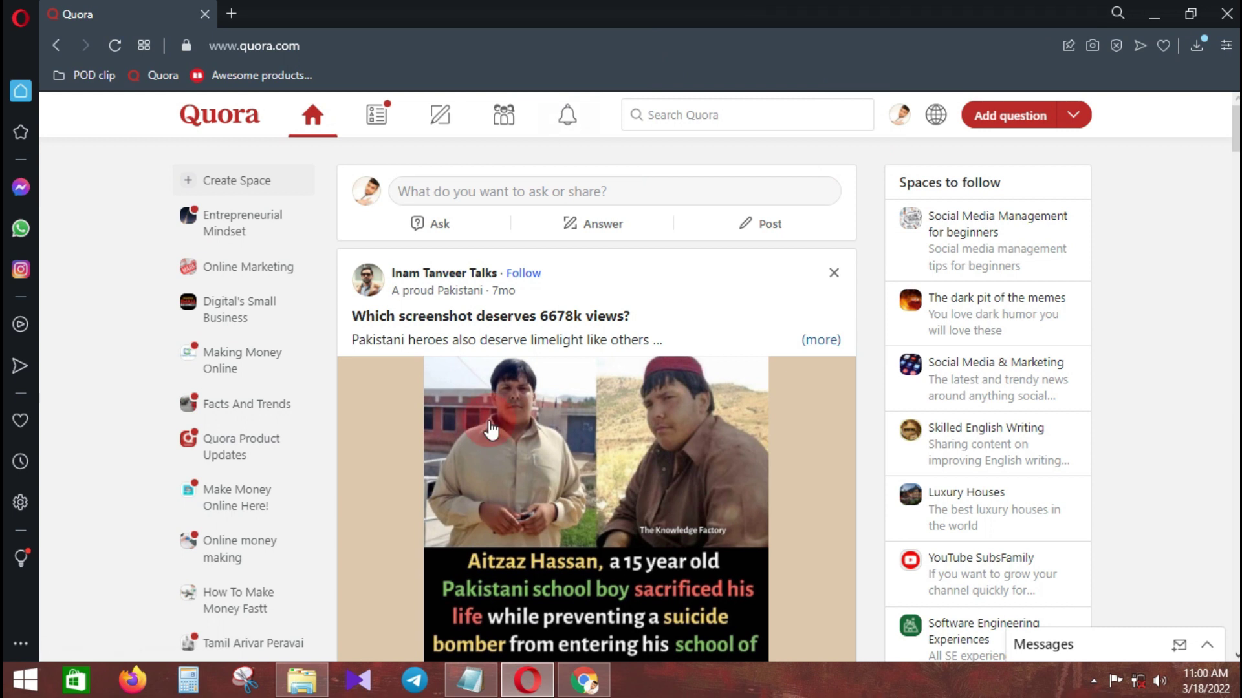
pyautogui.click(505, 394)
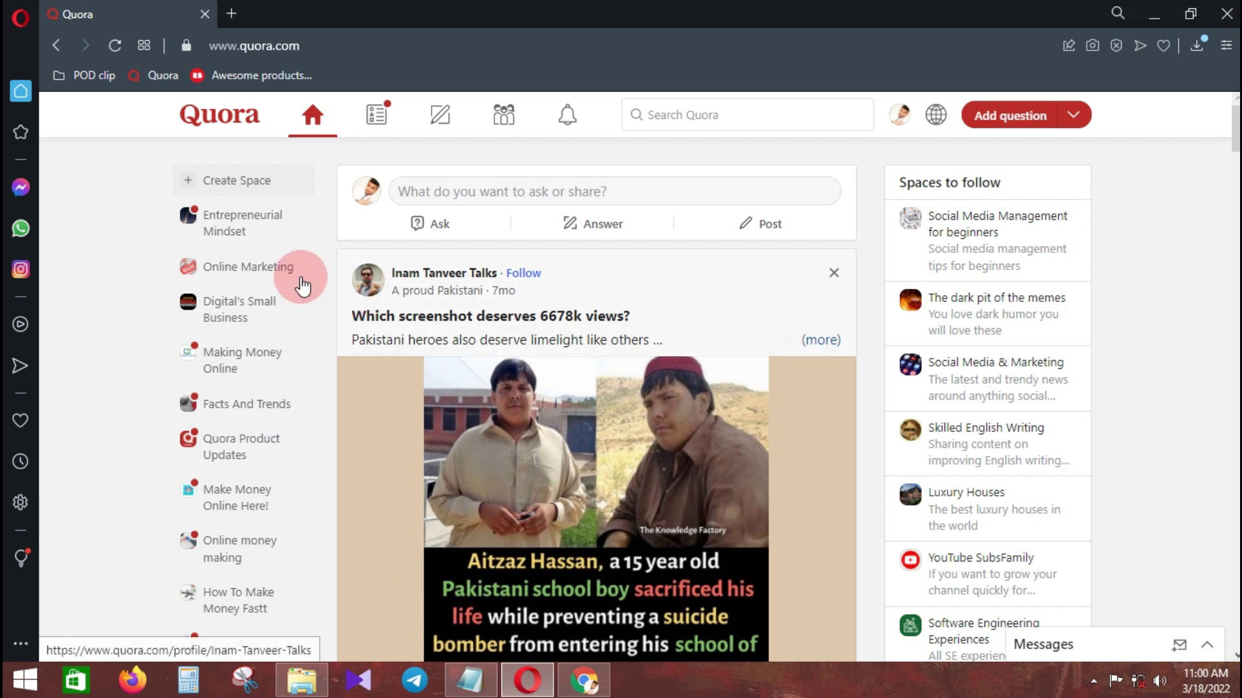
# Search Quora for "How can you promote your small business?" and filter the results to questions only
pyautogui.click(698, 120)
pyautogui.write('How can you promote your small business?')
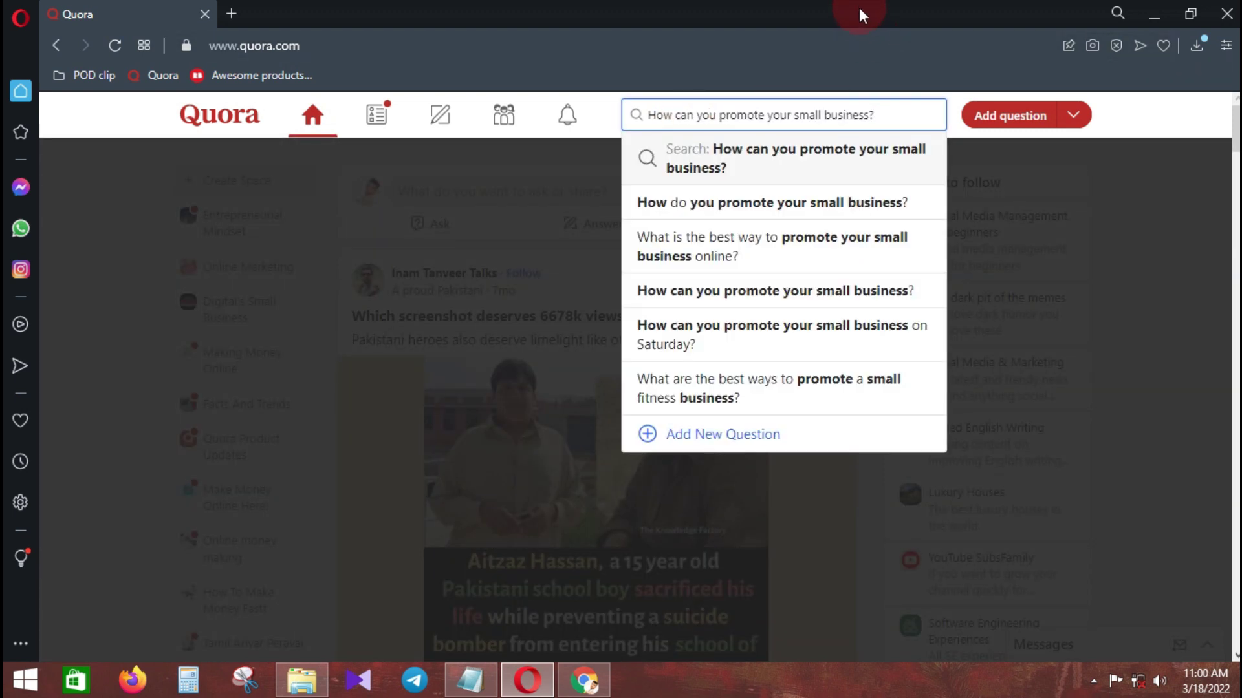
pyautogui.press('Return')
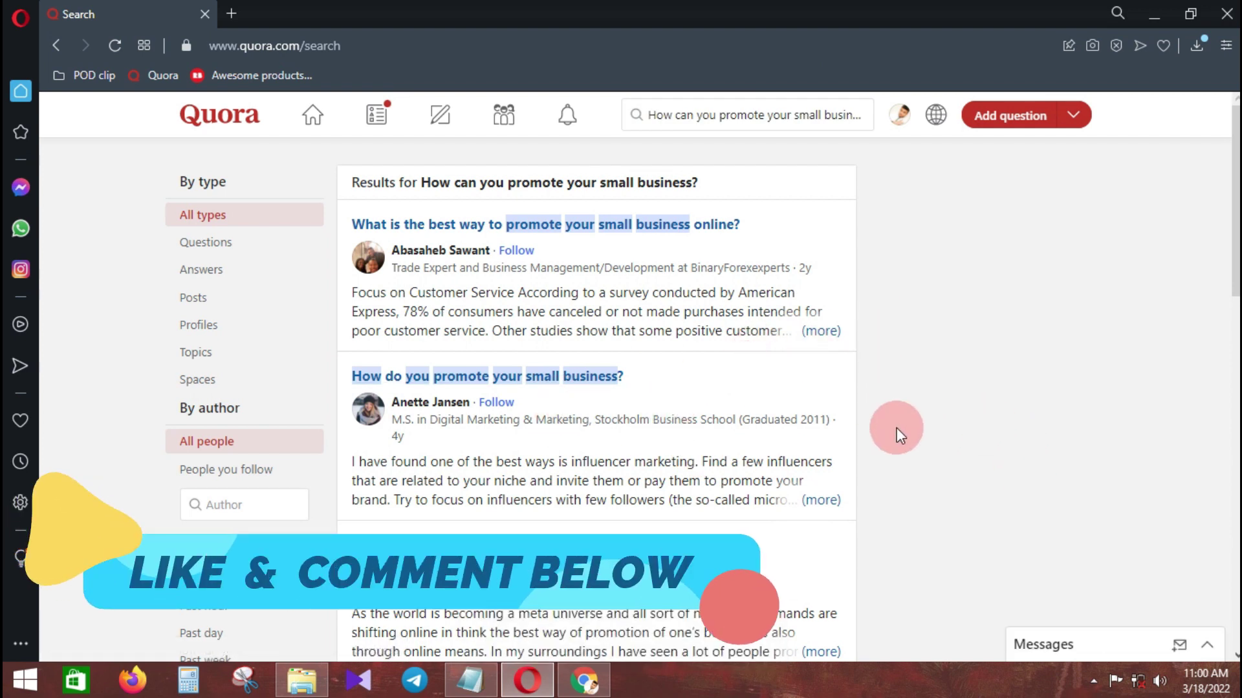
pyautogui.click(250, 249)
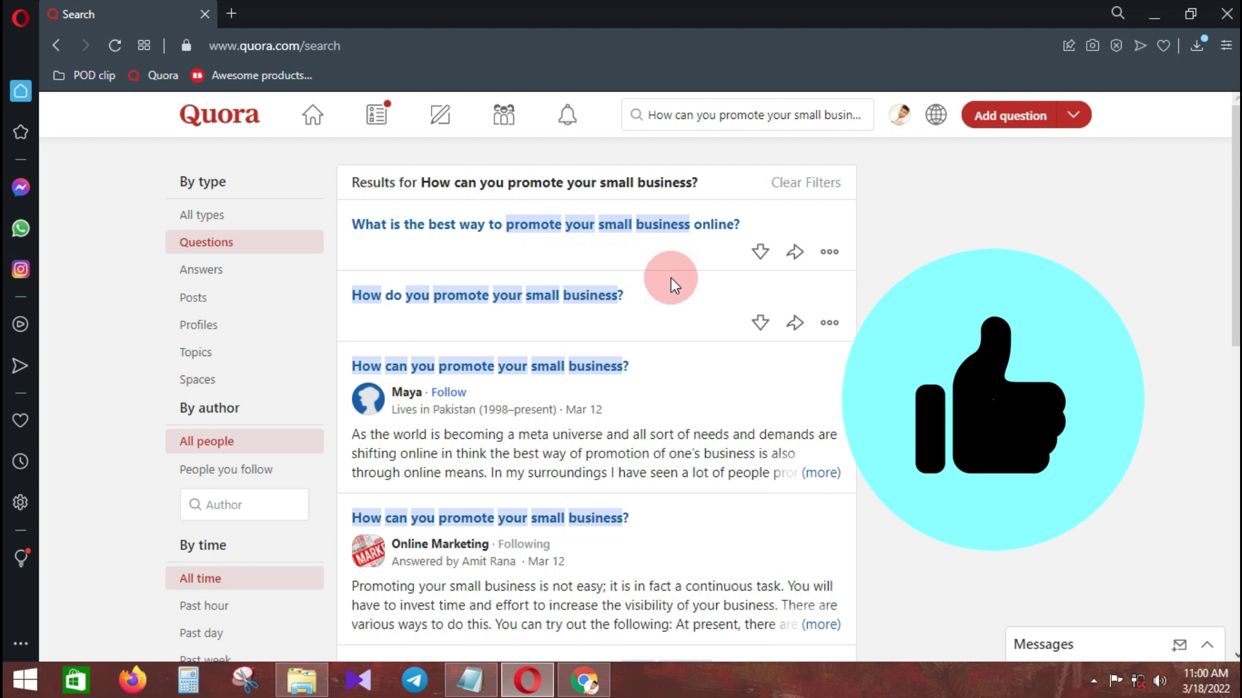
# Browse the question results and open the Entrepreneurial Mindset space's "How can you promote your small business?" question in a new tab
pyautogui.scroll(-3, 507, 346)
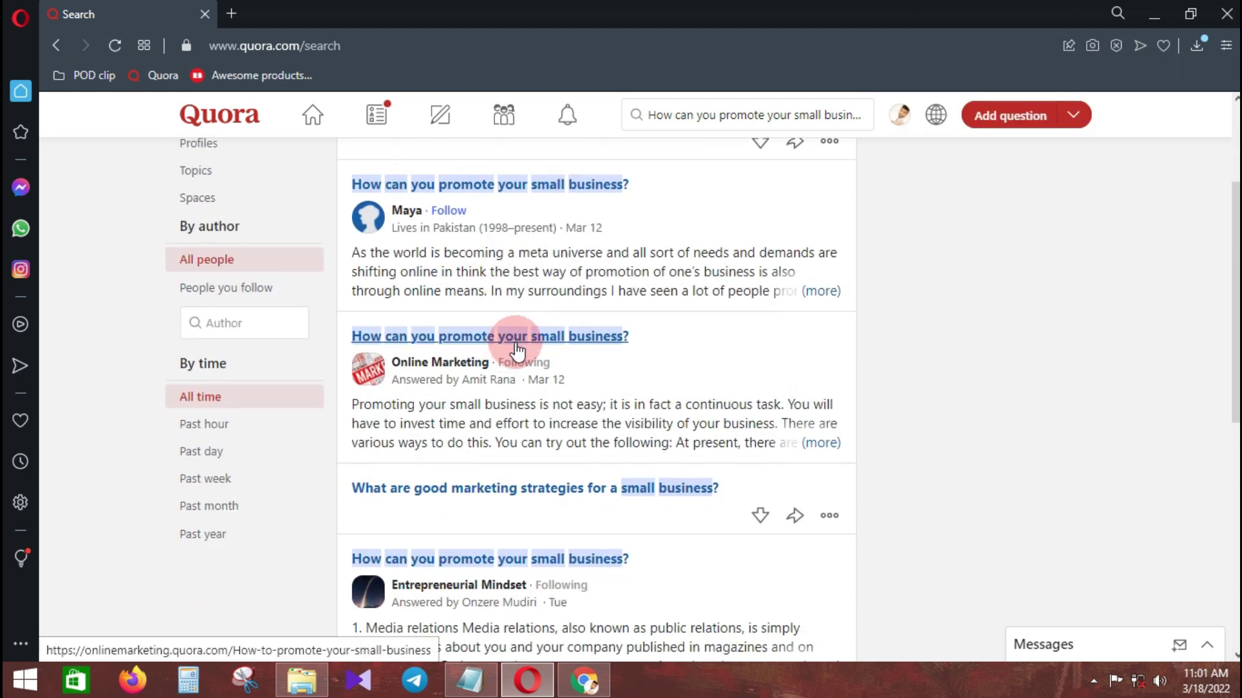
pyautogui.scroll(3, 527, 250)
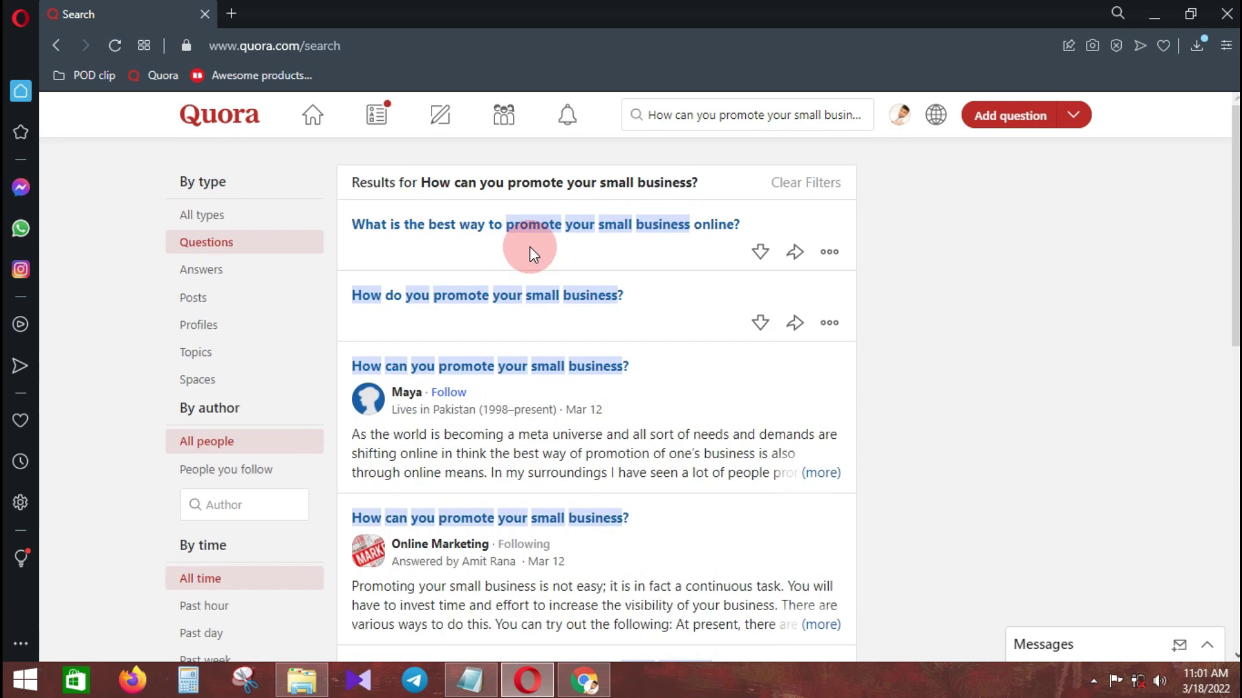
pyautogui.scroll(-2, 642, 414)
pyautogui.scroll(-8, 642, 414)
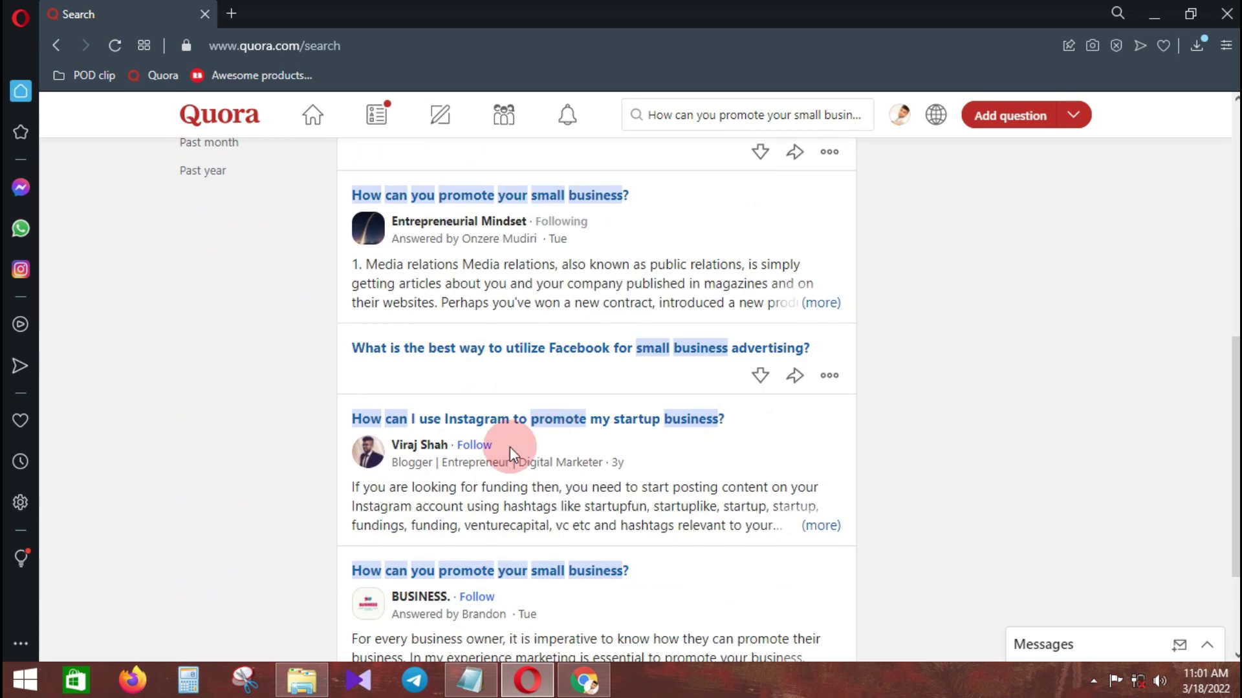
pyautogui.click(587, 196)
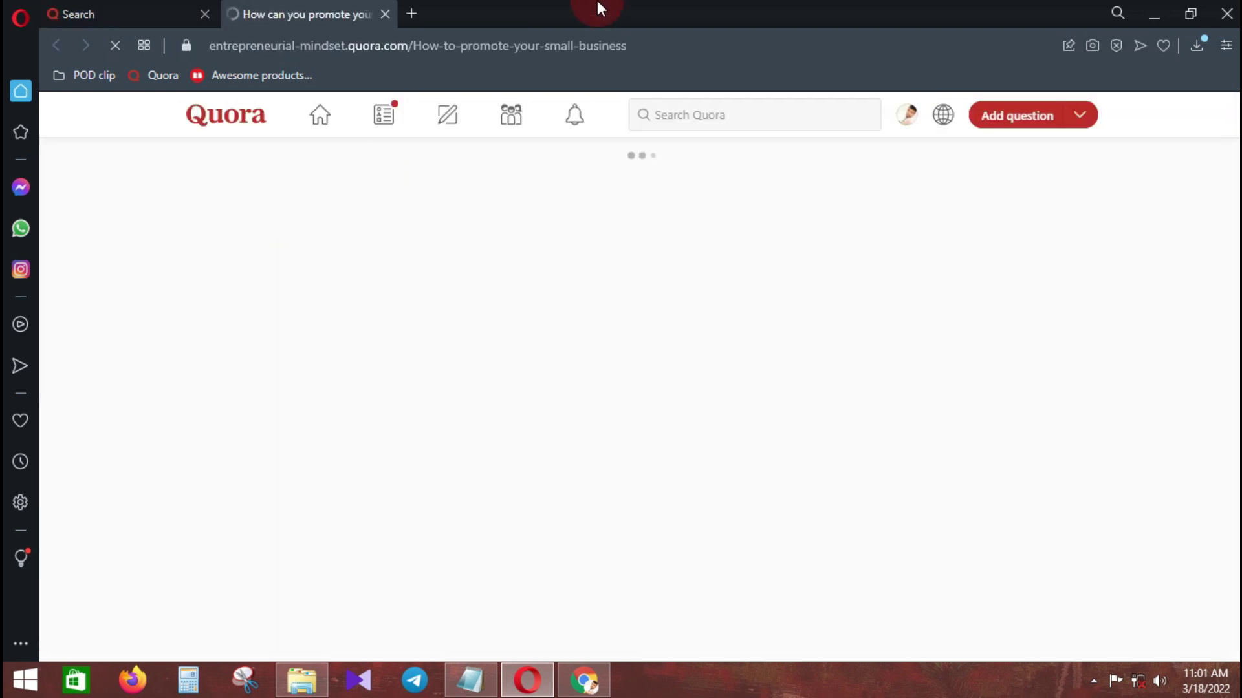
pyautogui.moveTo(596, 1)
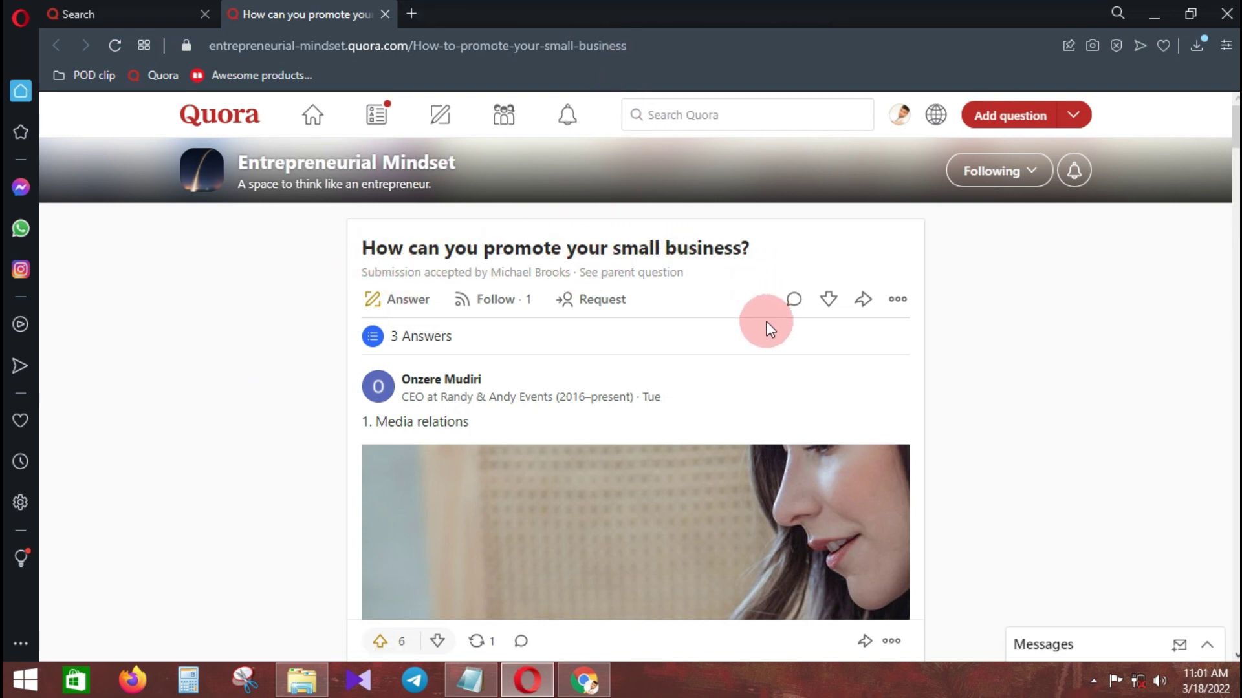
# Start an answer, saving a draft, and recommend a cool website that writes ad copy, ending with "check it out here if you want :)"
pyautogui.click(406, 297)
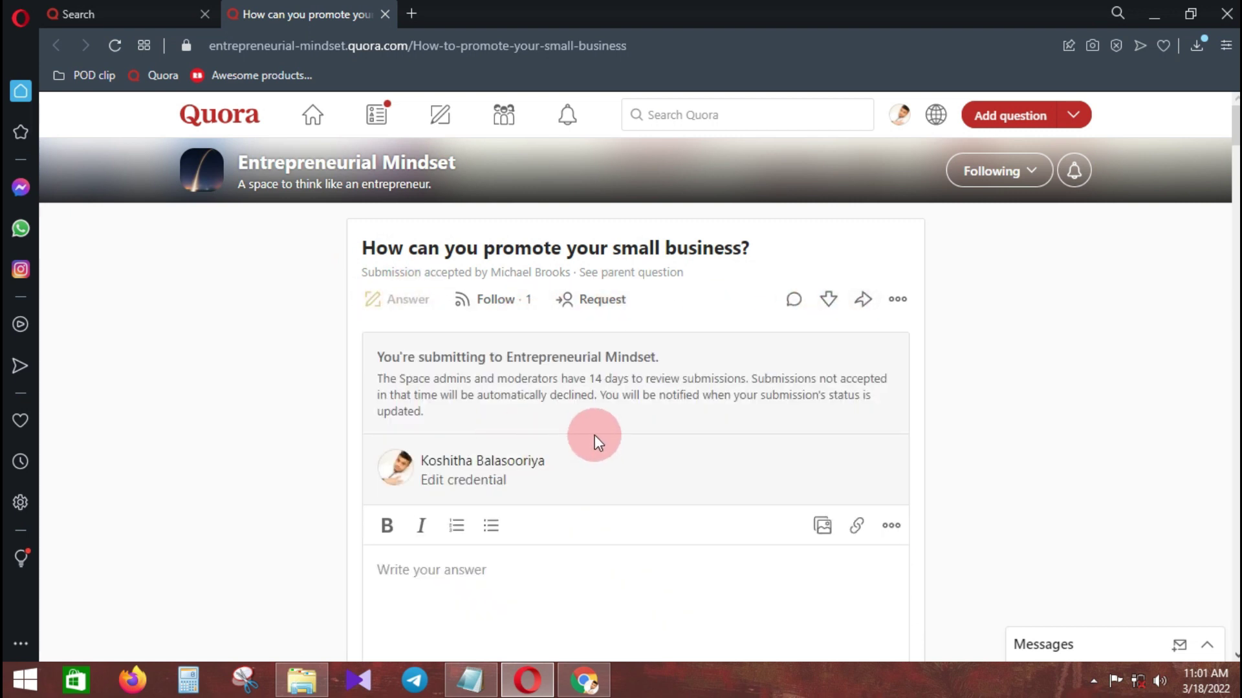
pyautogui.scroll(-2, 588, 420)
pyautogui.scroll(-1, 579, 409)
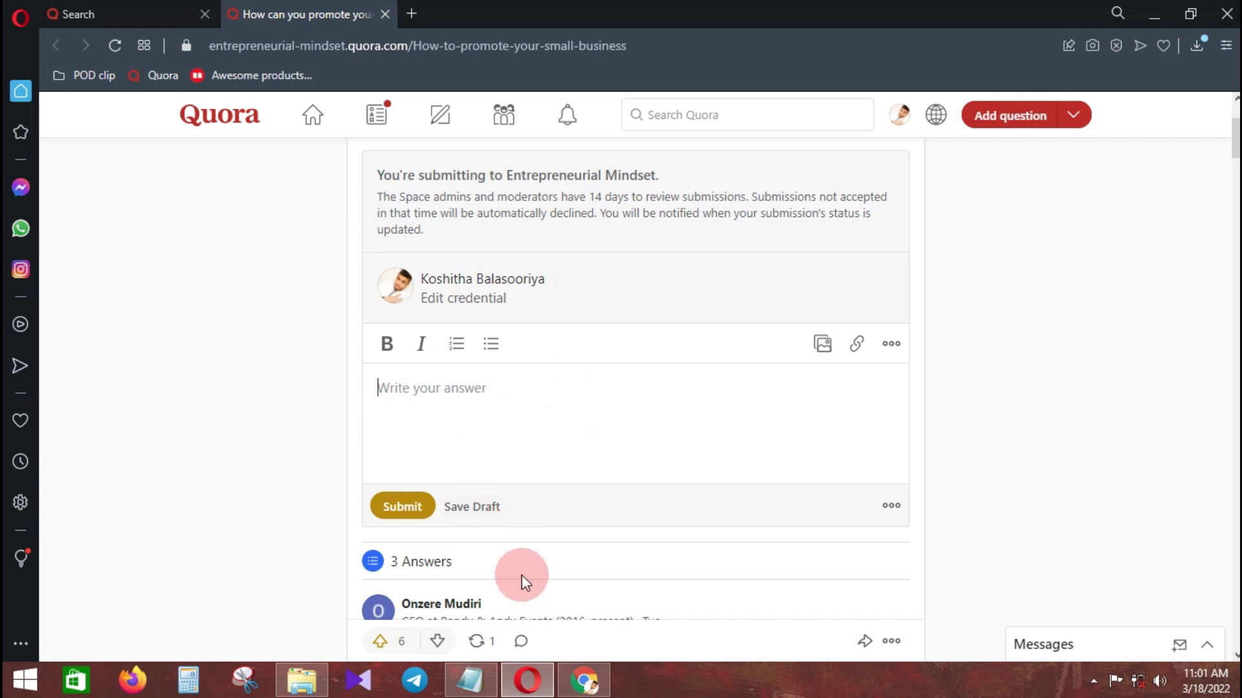
pyautogui.click(472, 507)
pyautogui.scroll(-1, 711, 401)
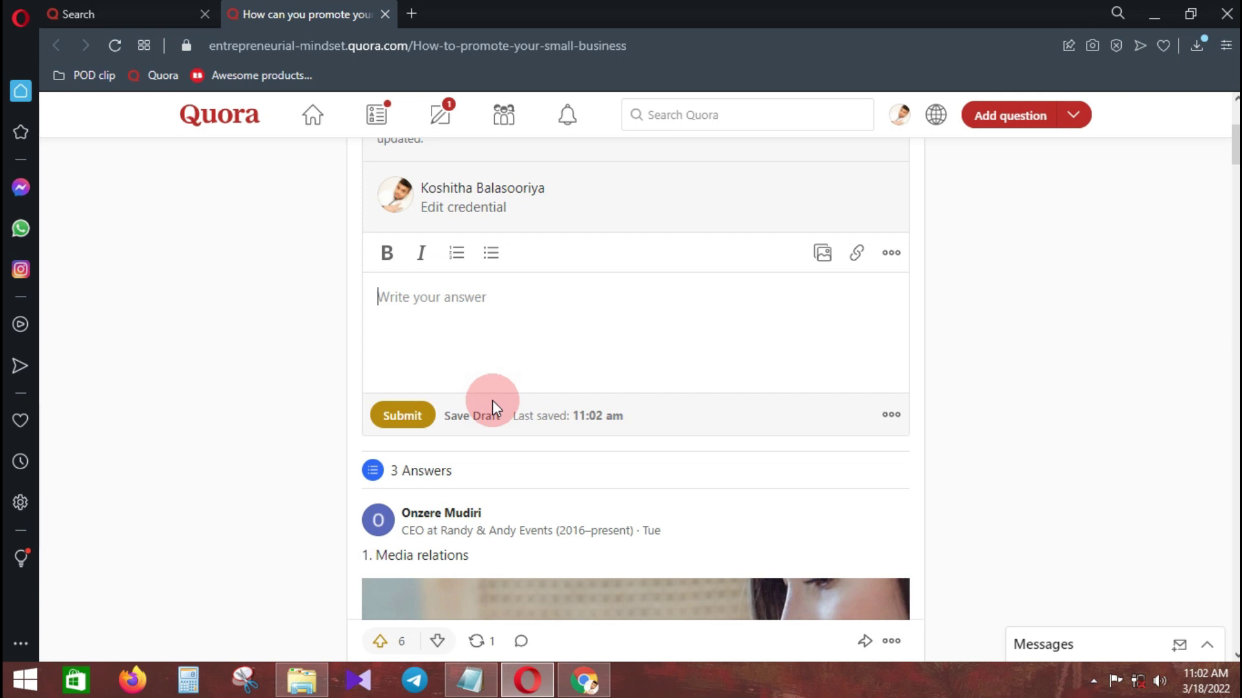
pyautogui.write('I found this cool website toy could try. it basically writes the best ad copy for your campaigns and you just copy and paste.check it out here if you want :)')
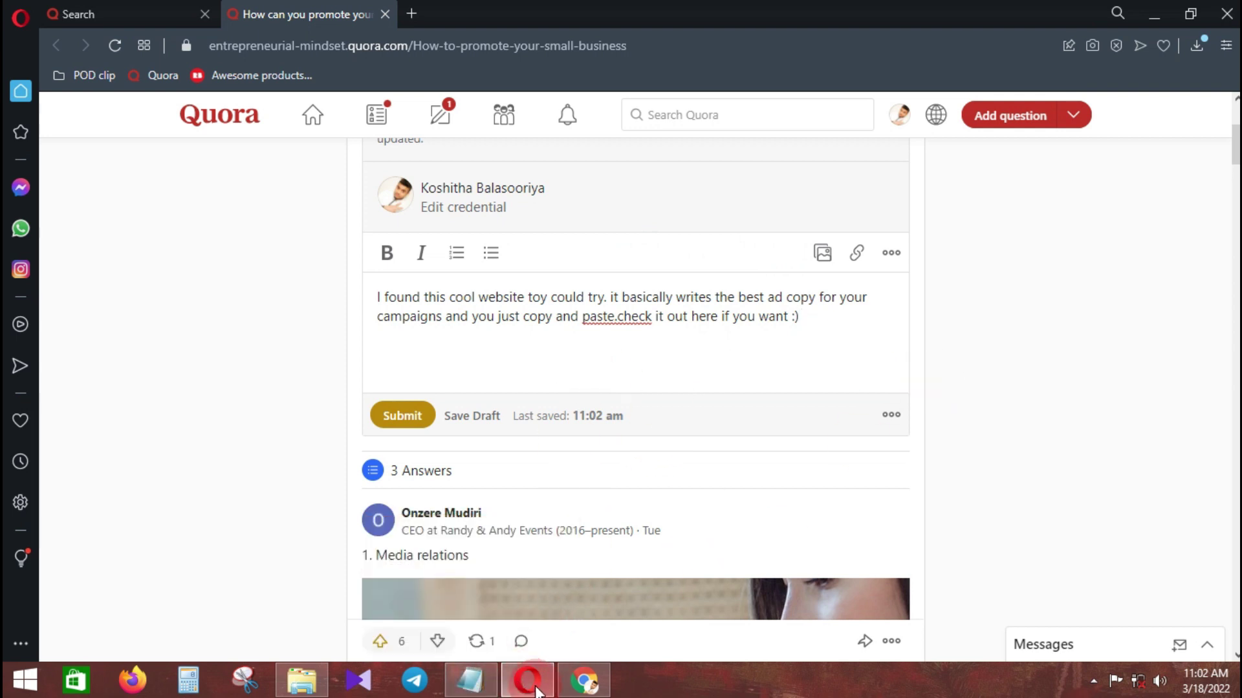
# Copy the default referral link from the affiliate dashboard in Chrome and paste it below the answer text on Quora in Opera
pyautogui.click(579, 684)
pyautogui.scroll(-3, 701, 397)
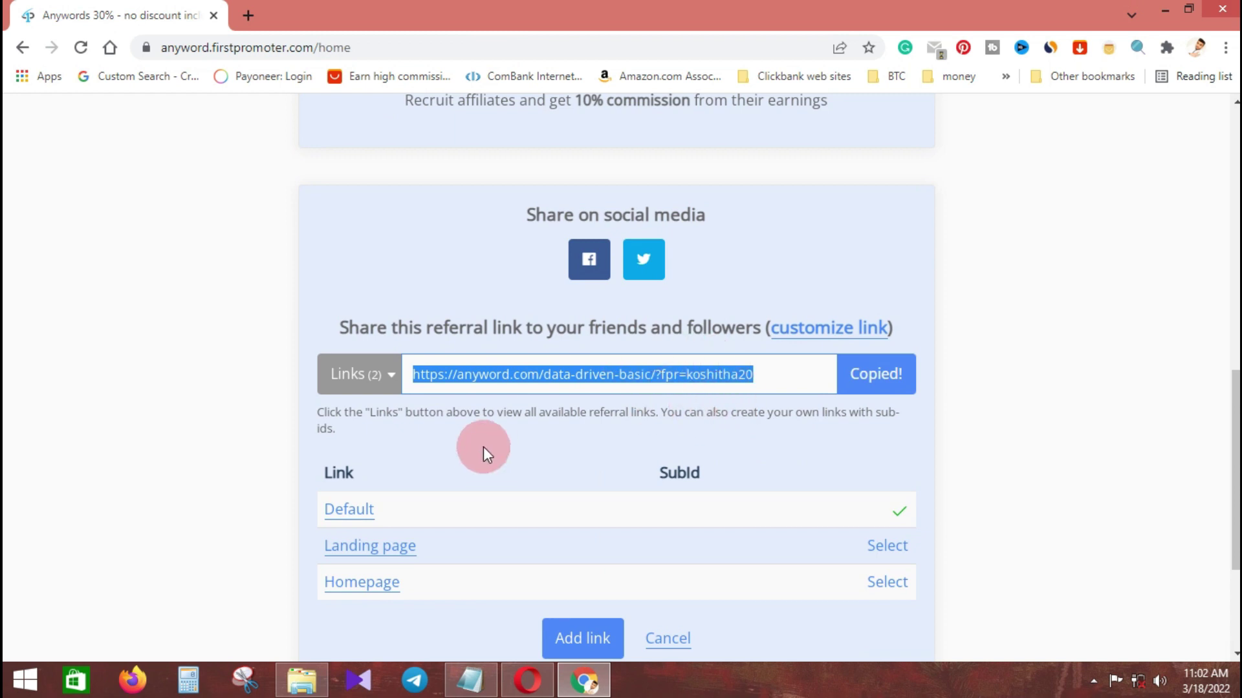
pyautogui.click(883, 374)
pyautogui.hotkey('ctrl', 'c')
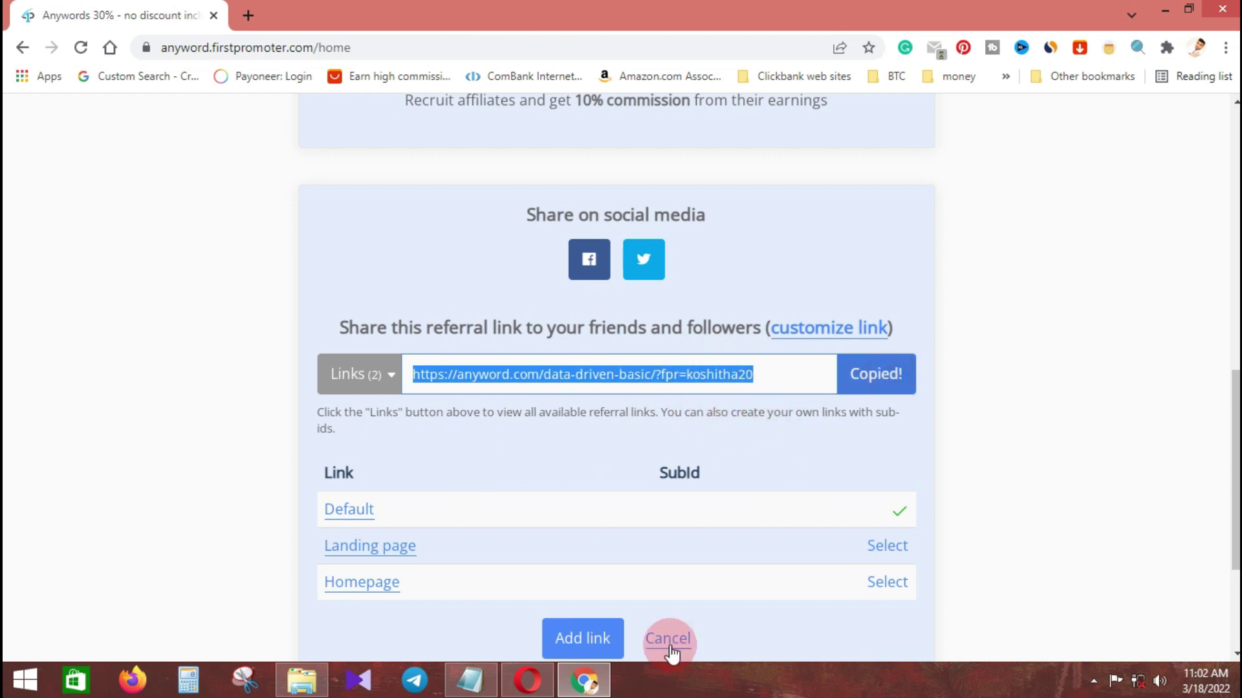
pyautogui.click(527, 681)
pyautogui.hotkey('ctrl', 'v')
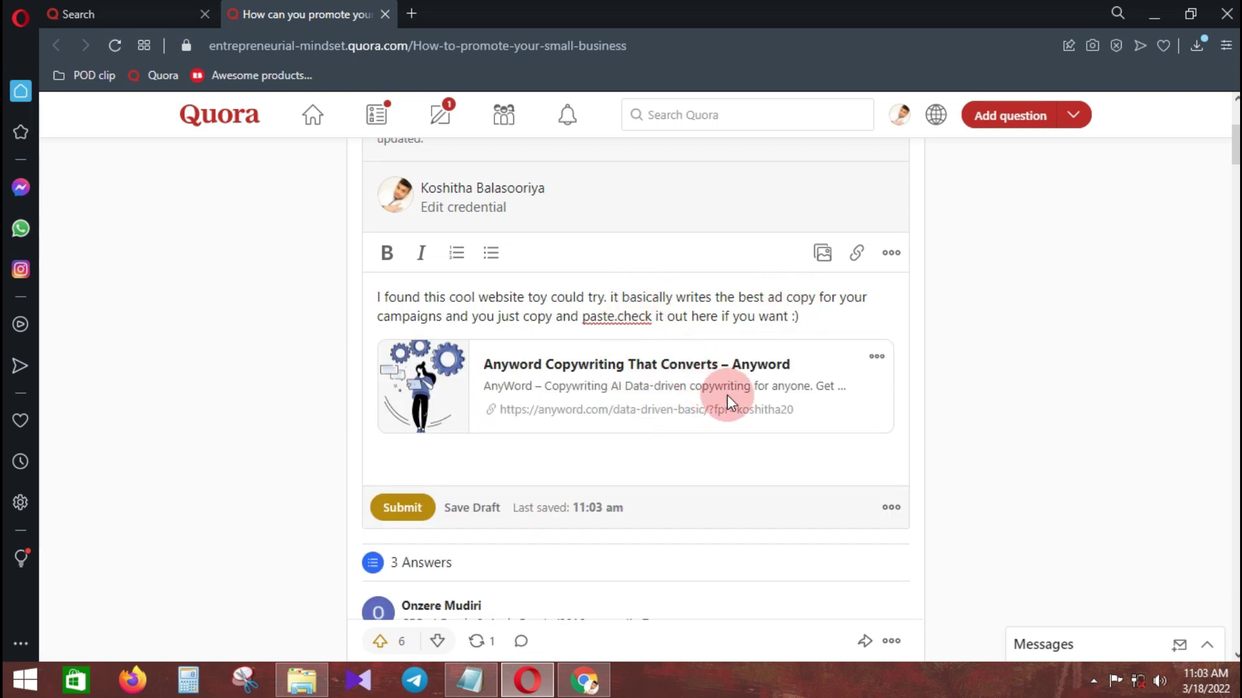
# Remove the Anyword link preview card from the answer and copy the referral link again from the affiliate dashboard in Chrome
pyautogui.click(876, 357)
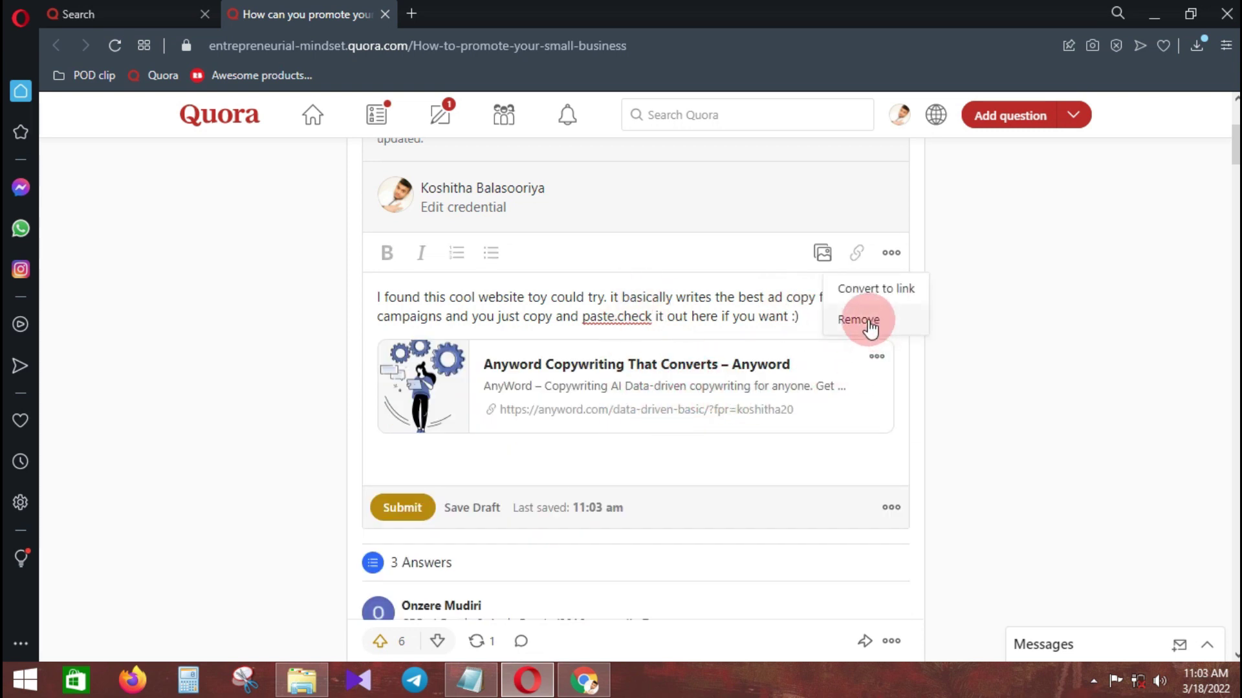
pyautogui.click(867, 322)
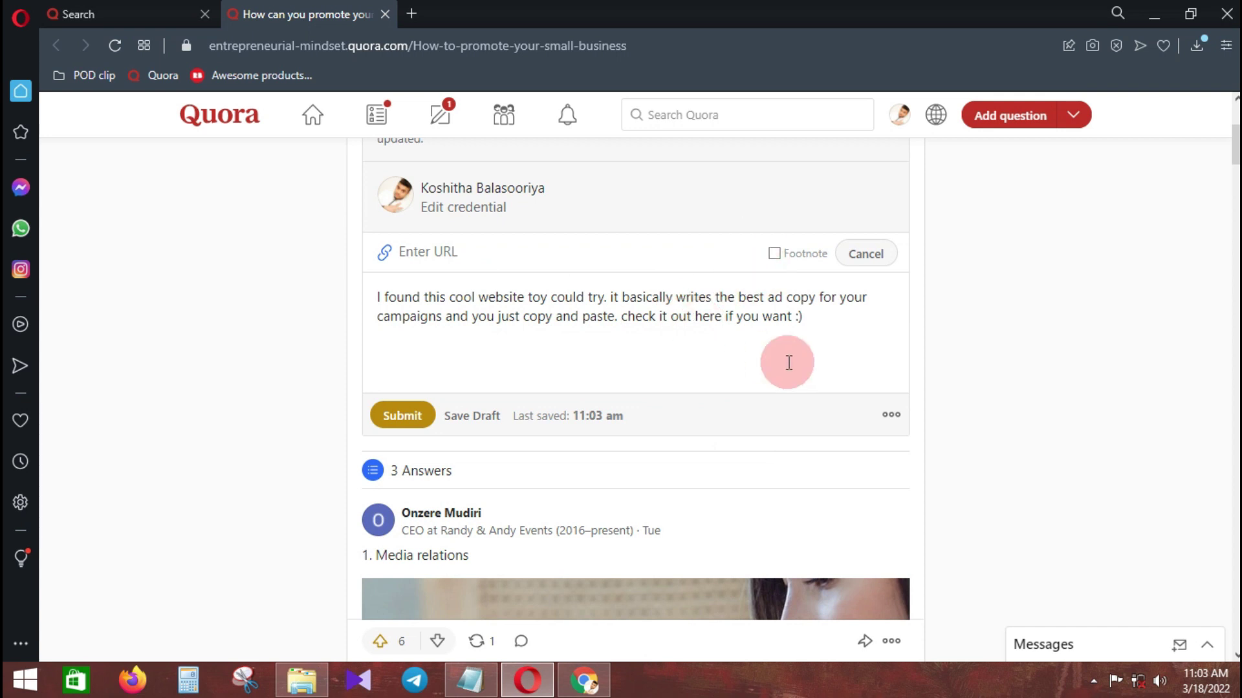
pyautogui.click(574, 680)
pyautogui.click(873, 385)
pyautogui.hotkey('ctrl', 'c')
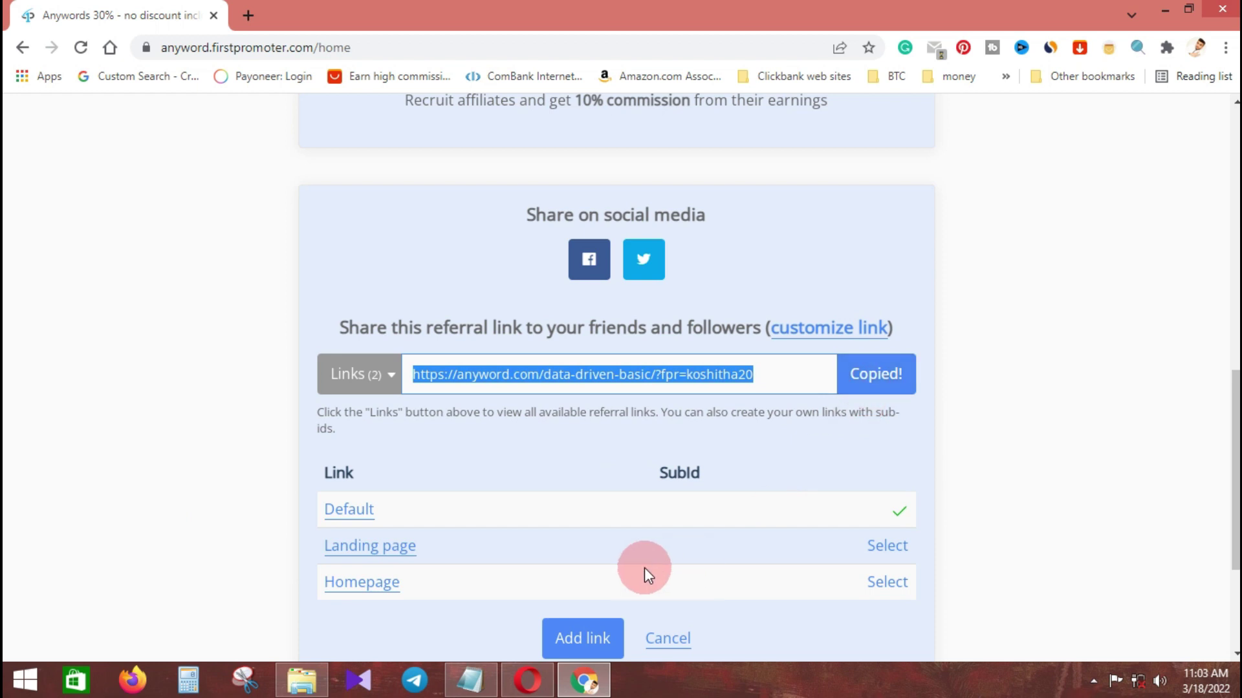
# Switch back to Opera and hyperlink the answer's words "check it out here if you want :)" to the copied referral link
pyautogui.click(546, 679)
pyautogui.click(824, 318)
pyautogui.moveTo(777, 318); pyautogui.dragTo(625, 316)
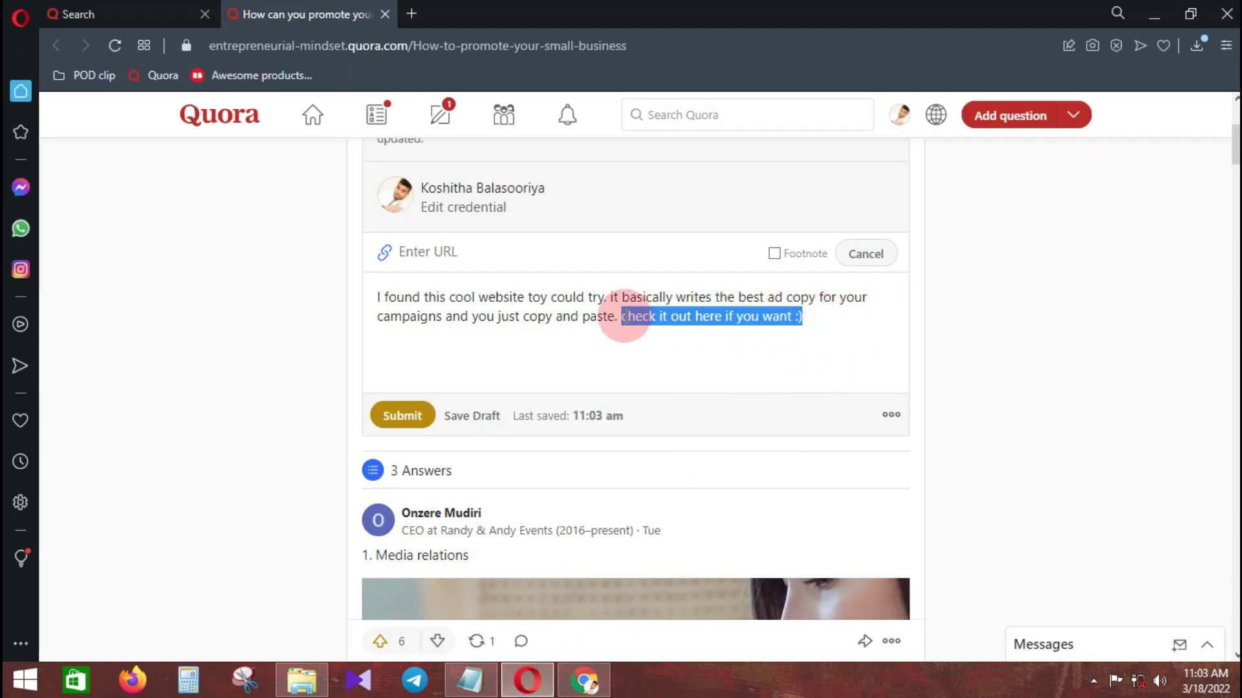
pyautogui.click(865, 253)
pyautogui.click(853, 252)
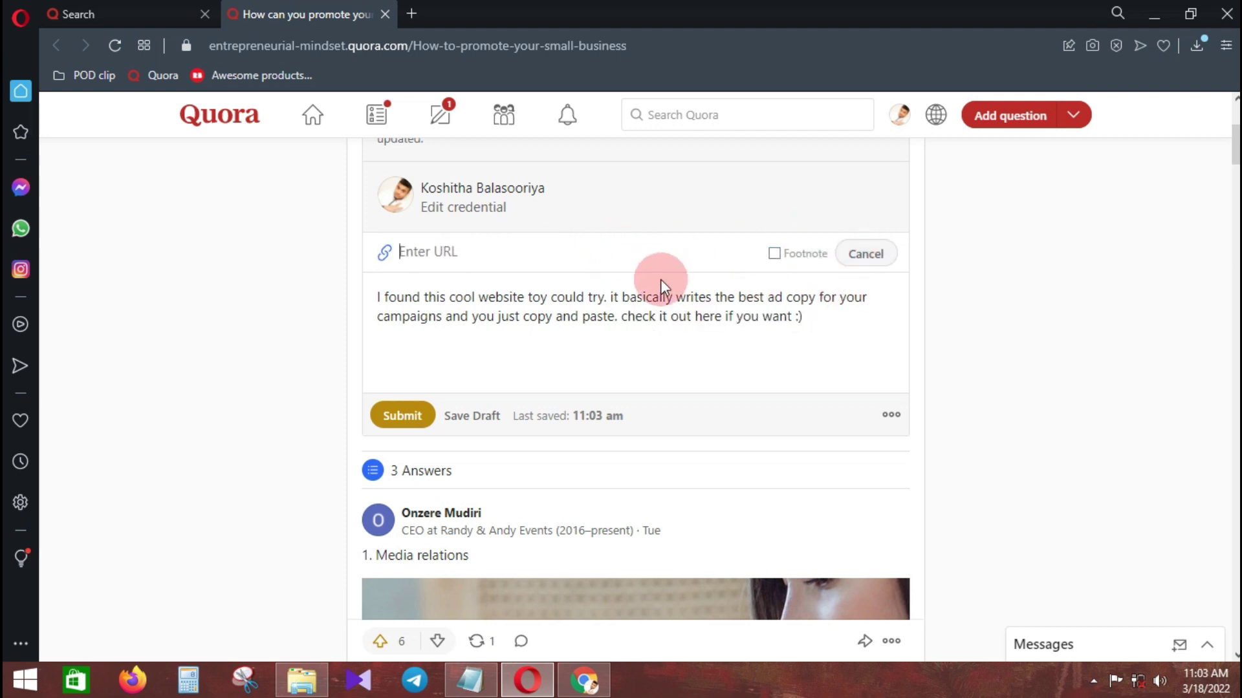
pyautogui.hotkey('ctrl', 'v')
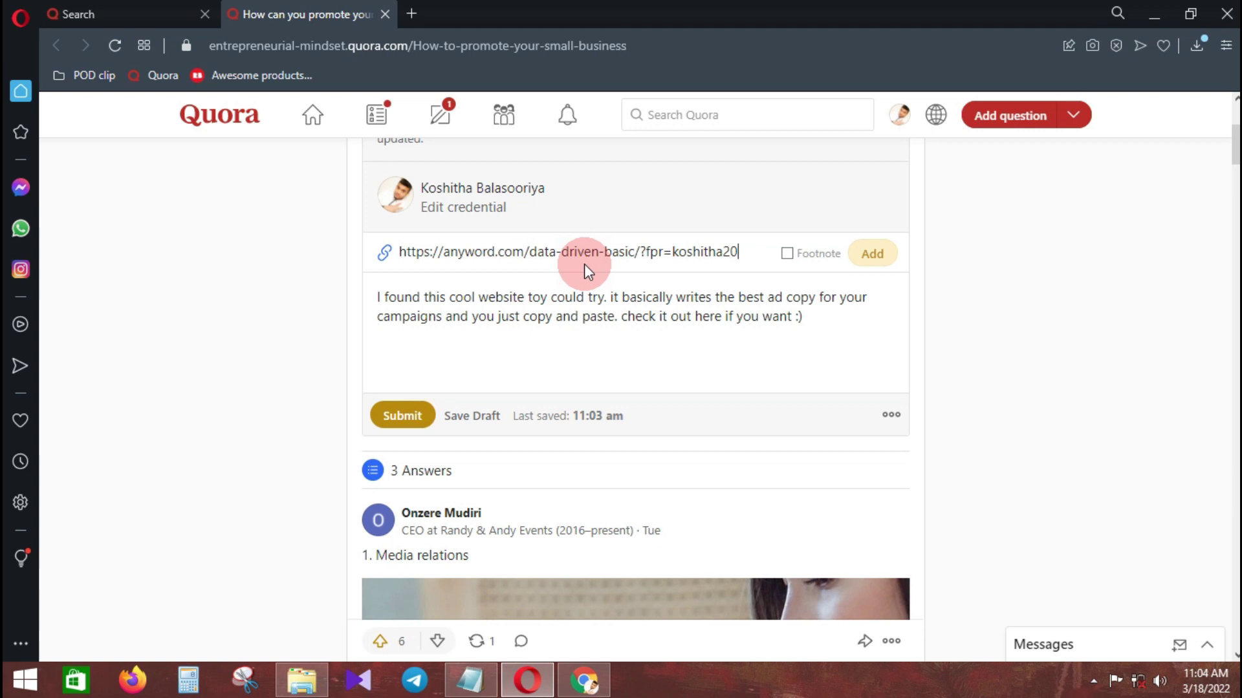
pyautogui.click(878, 259)
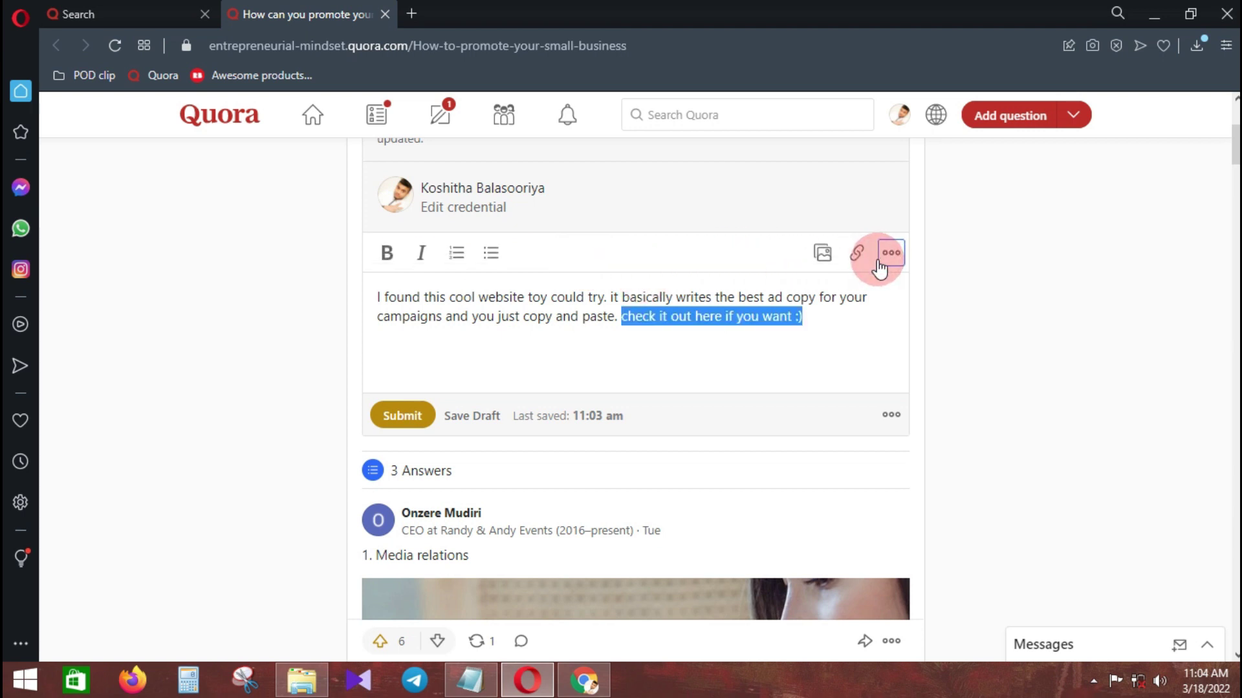
pyautogui.click(787, 360)
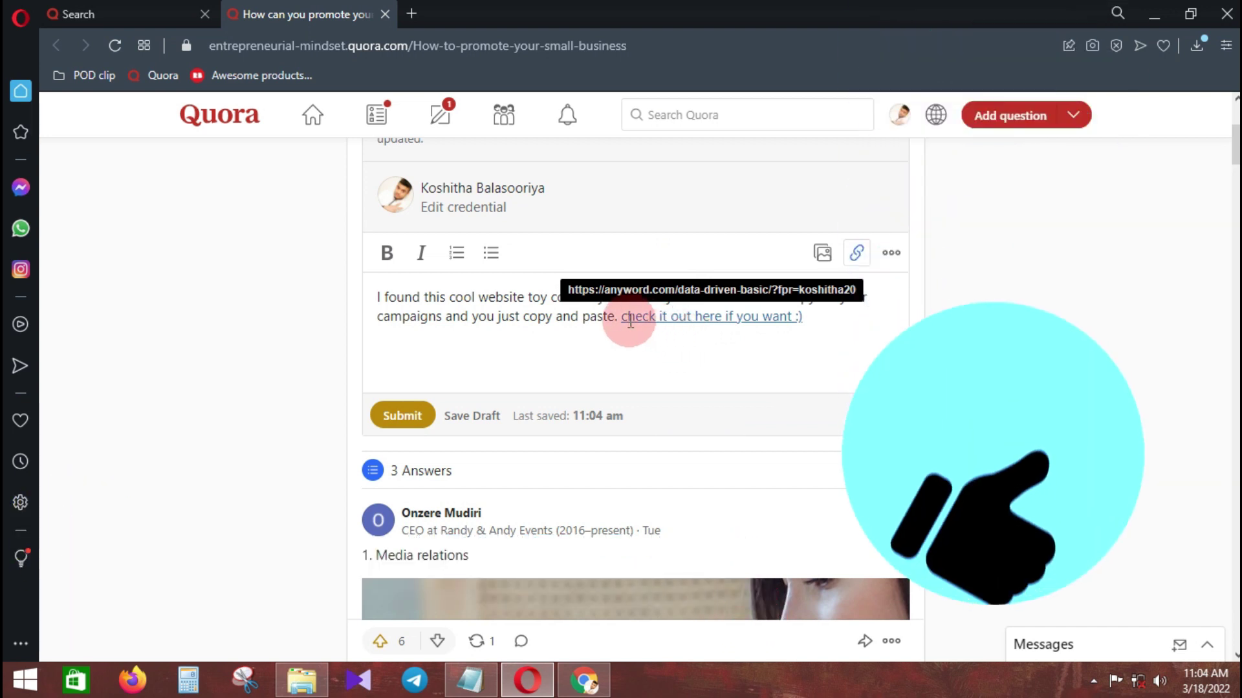
# Review the existing answers below the answer editor, expanding the first one to its full text
pyautogui.scroll(-3, 537, 336)
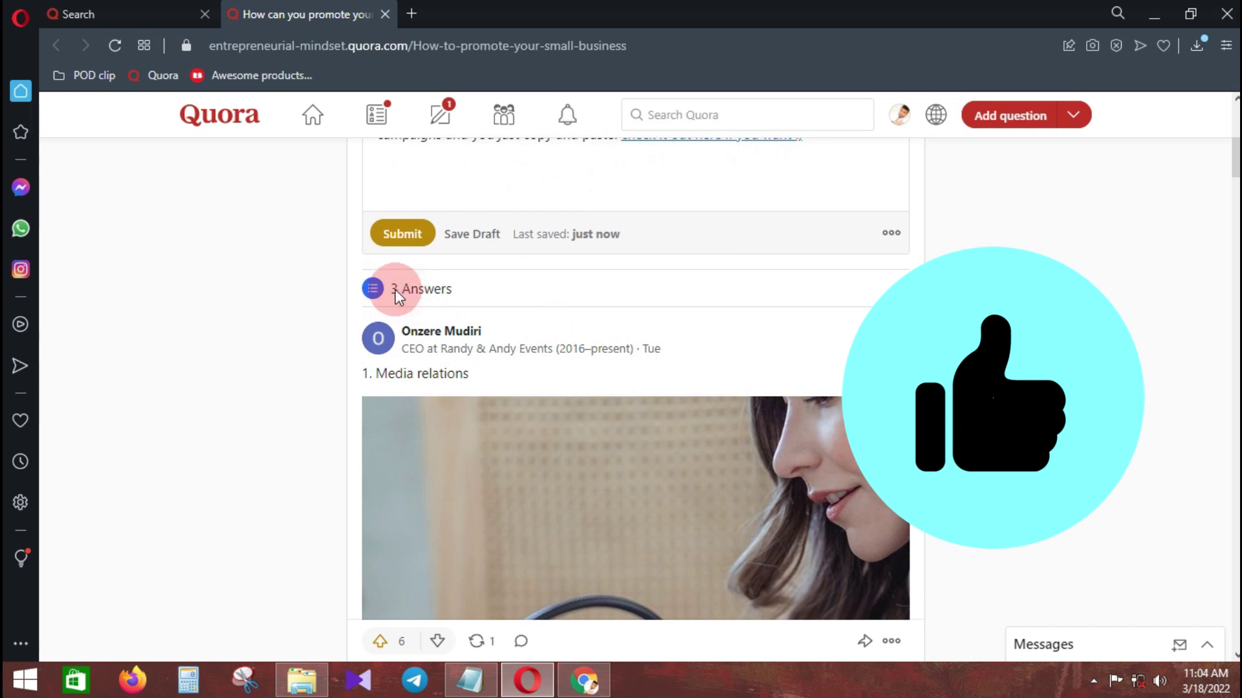
pyautogui.scroll(-10, 494, 269)
pyautogui.scroll(-3, 494, 269)
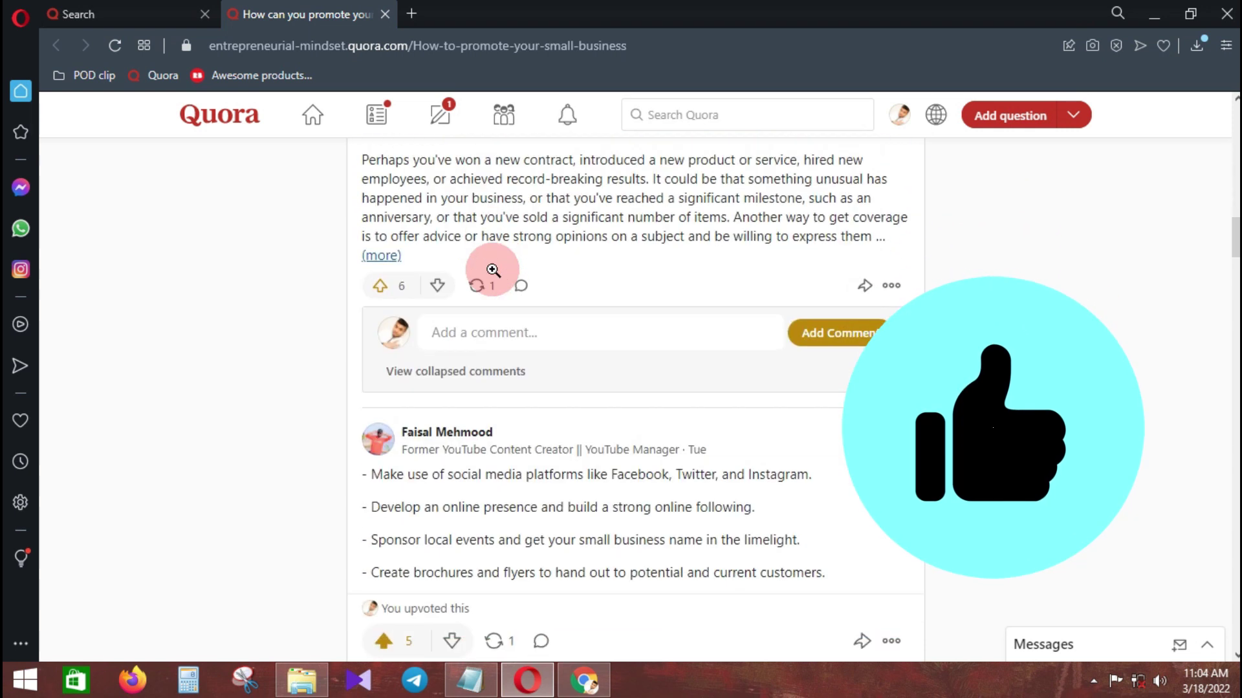
pyautogui.scroll(3, 679, 277)
pyautogui.click(382, 388)
pyautogui.scroll(-10, 588, 350)
pyautogui.scroll(-20, 589, 350)
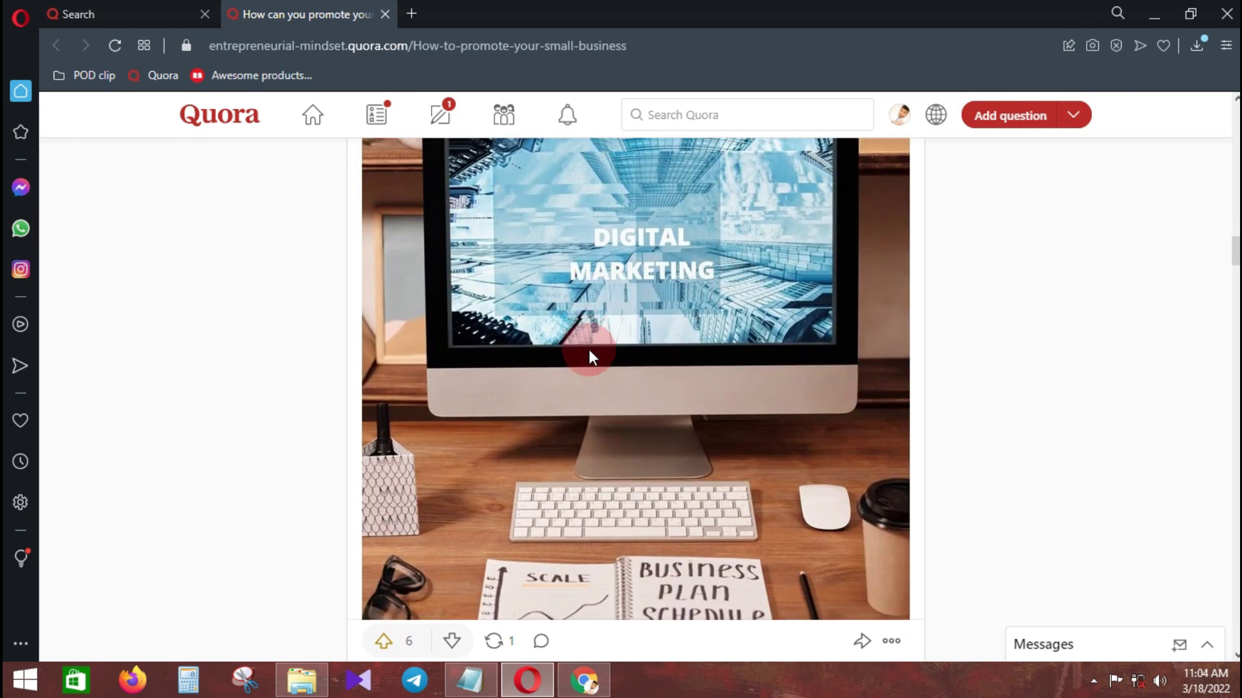
pyautogui.scroll(15, 585, 348)
pyautogui.scroll(12, 585, 348)
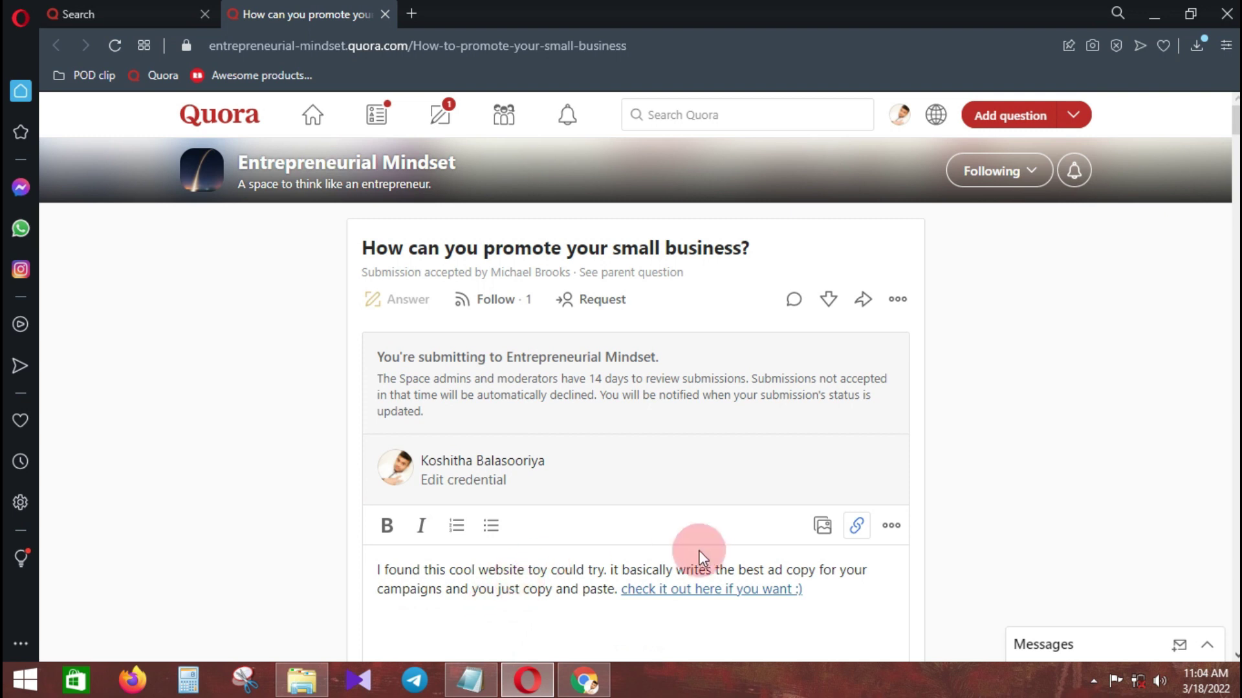
# Delete the entire text of the drafted answer, including the linked sentence
pyautogui.scroll(-3, 701, 552)
pyautogui.click(828, 406)
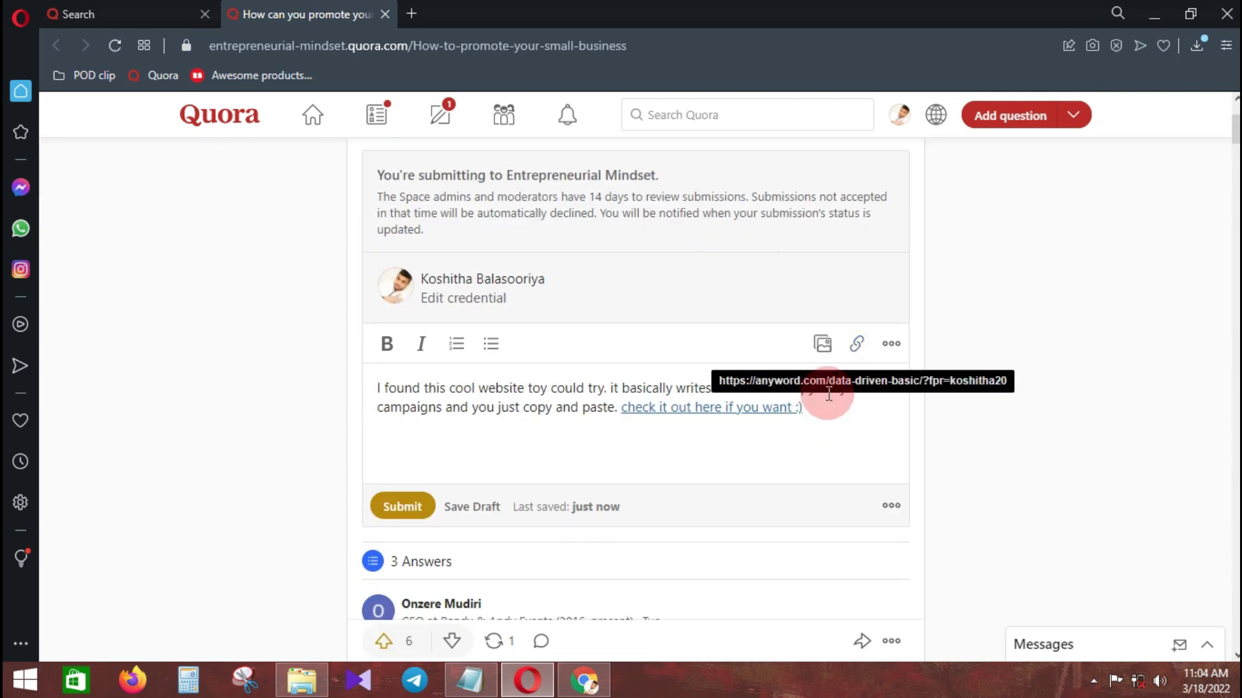
pyautogui.hotkey('ctrl', 'a')
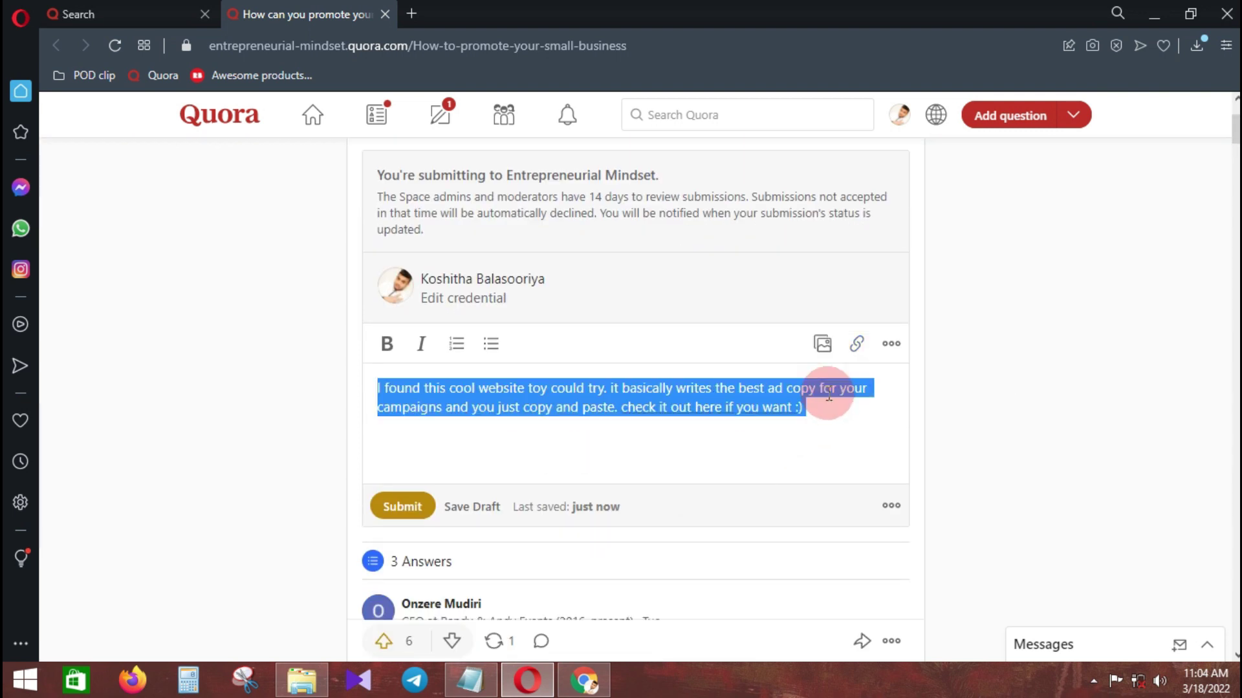
pyautogui.press('BackSpace')
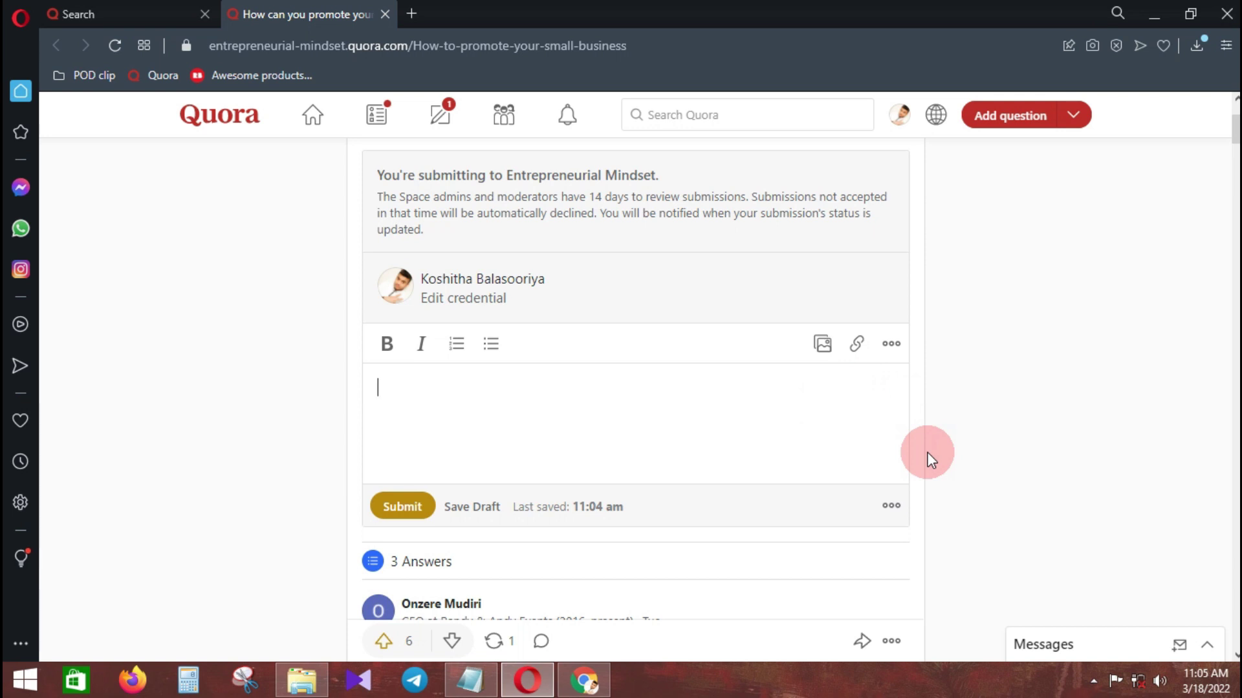
# Switch to the Chrome window showing the Anyword affiliate dashboard
pyautogui.click(904, 449)
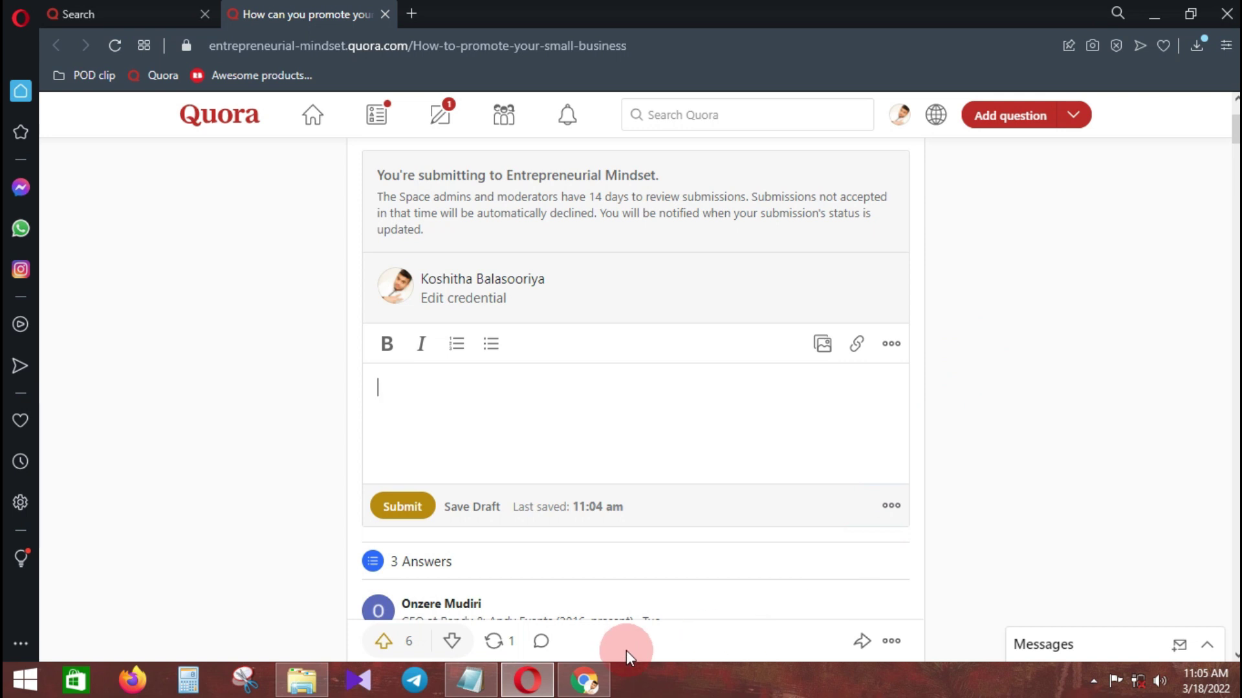
pyautogui.click(597, 670)
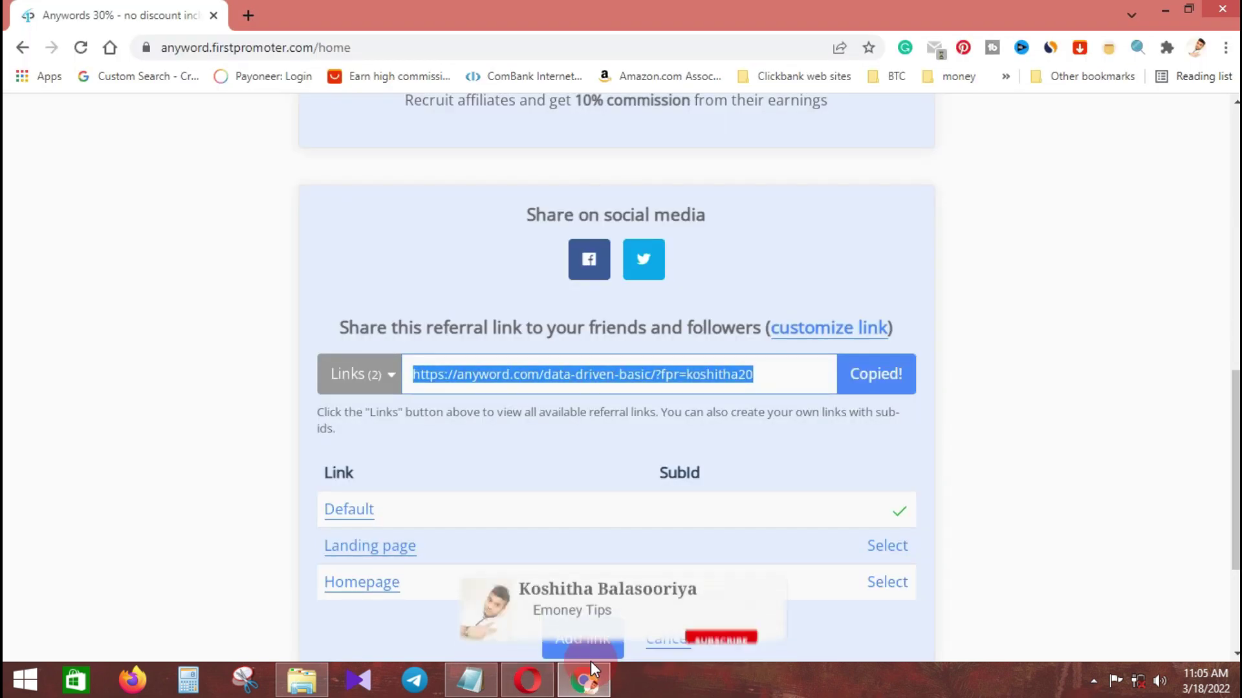